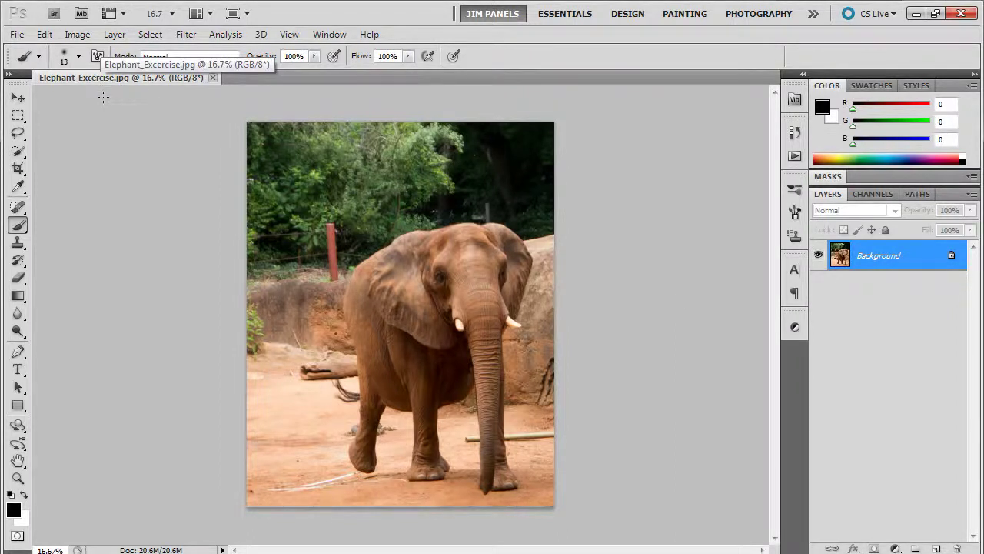
Step: Turn off 'Use Shift Key for Tool Switch' in the General preferences and confirm
click(44, 34)
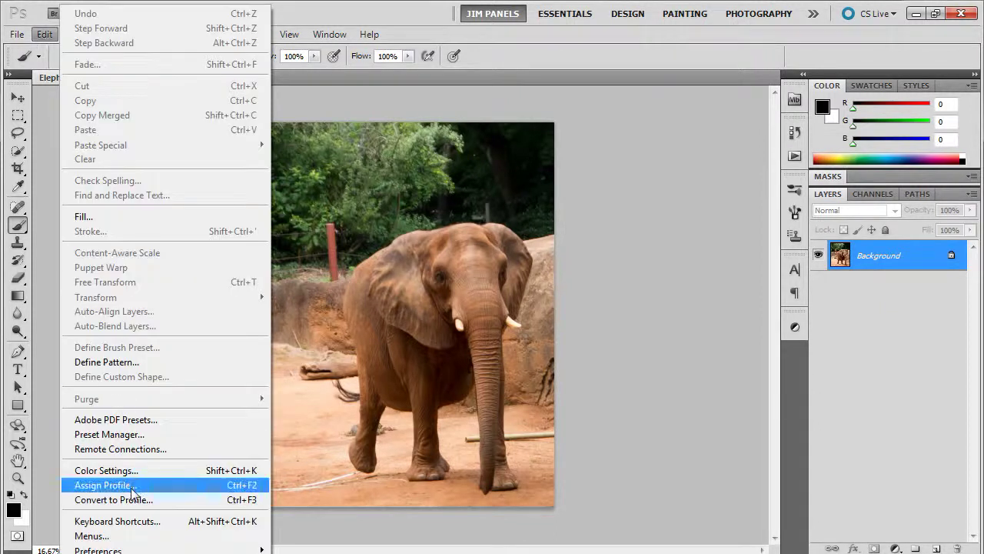
mouse_move(125, 550)
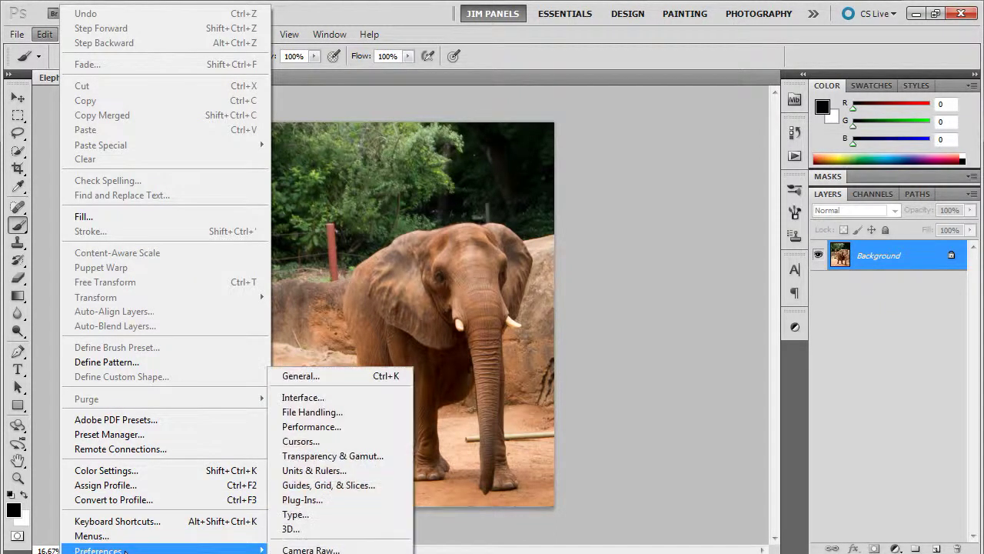
click(336, 379)
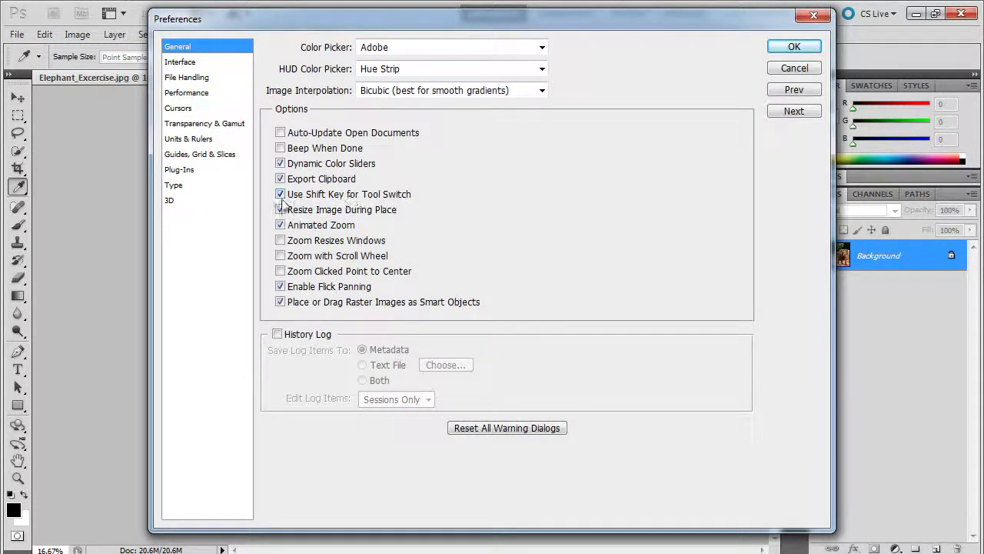
click(280, 194)
click(790, 47)
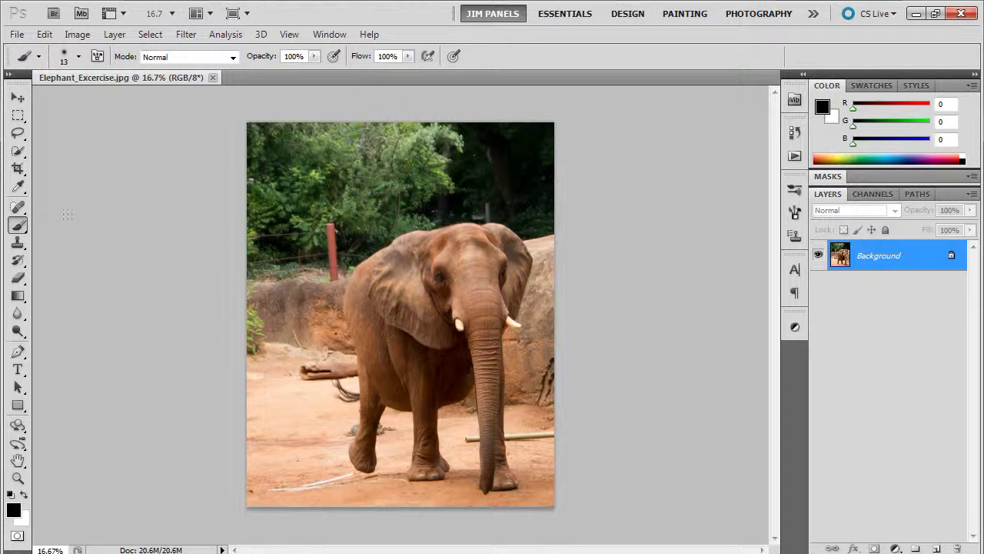
click(18, 115)
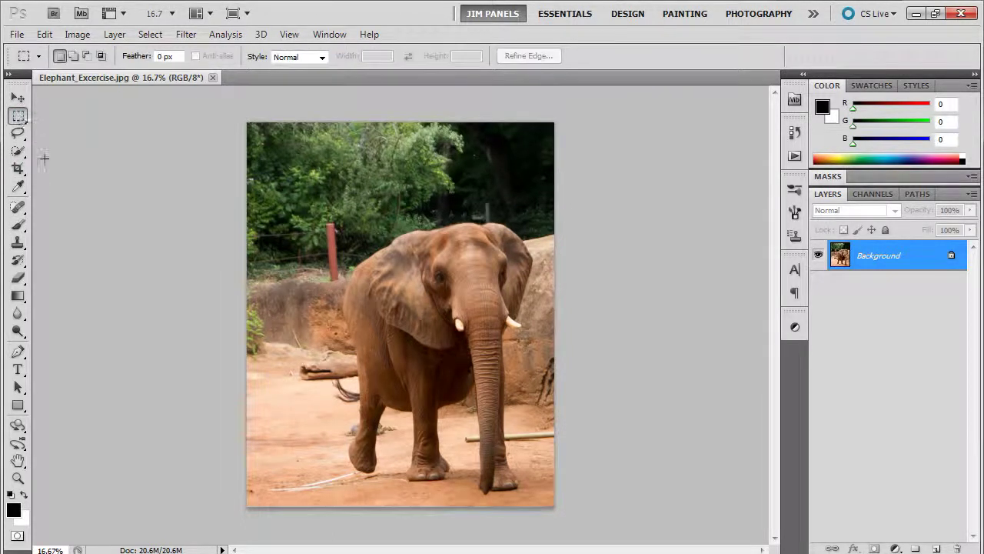
key(b)
key(b)
key(b)
key(b)
key(b)
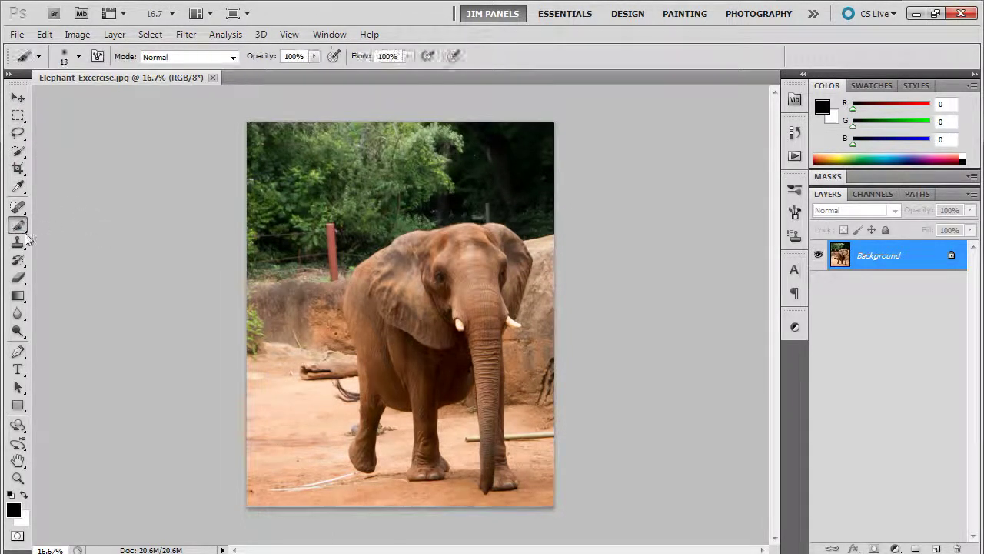
key(b)
key(b)
key(b)
key(b)
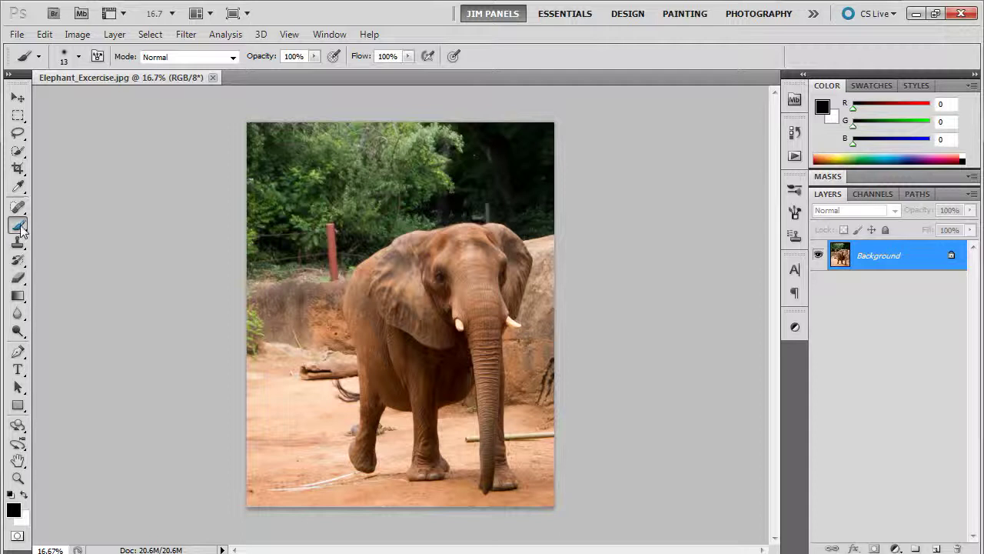
key(b)
key(b)
key(b)
key(b)
key(h)
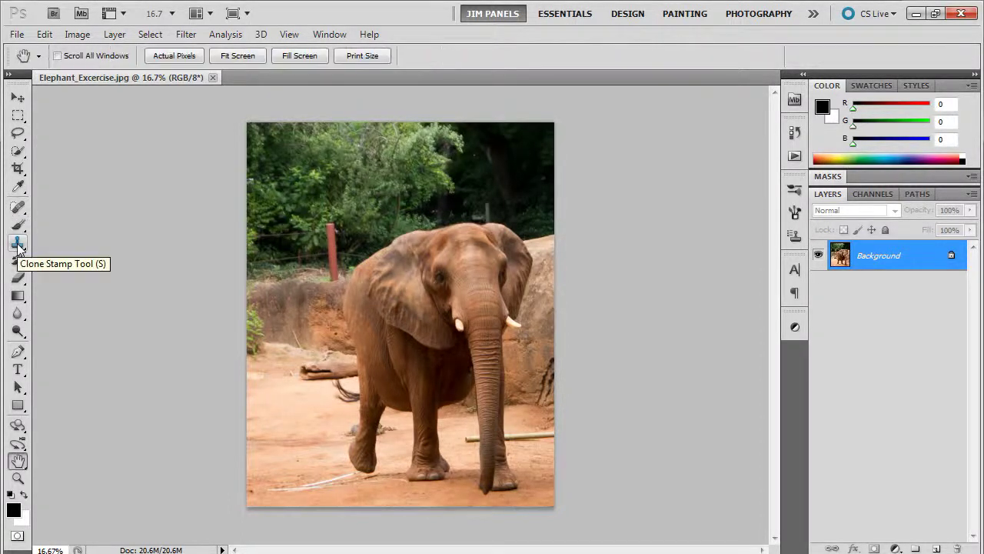
click(17, 479)
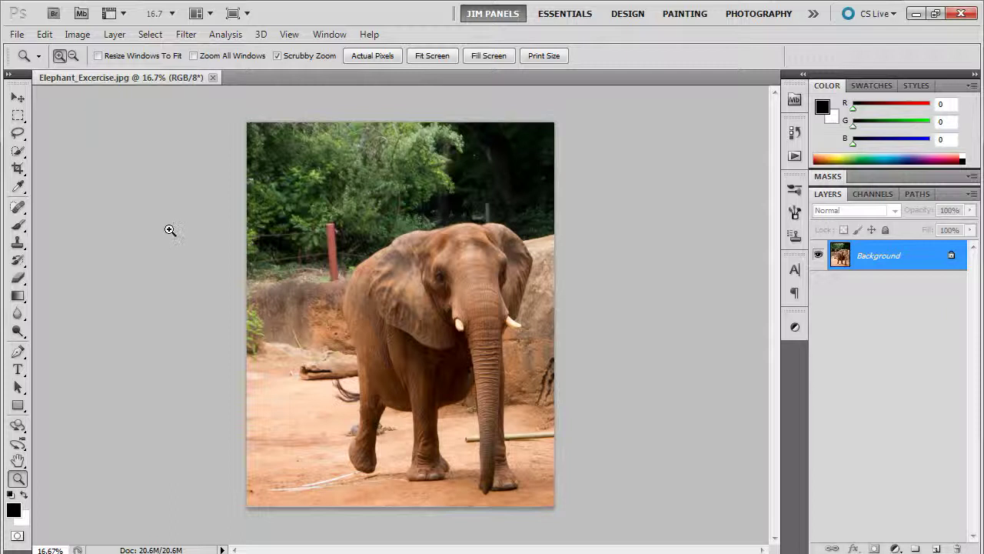
key(h)
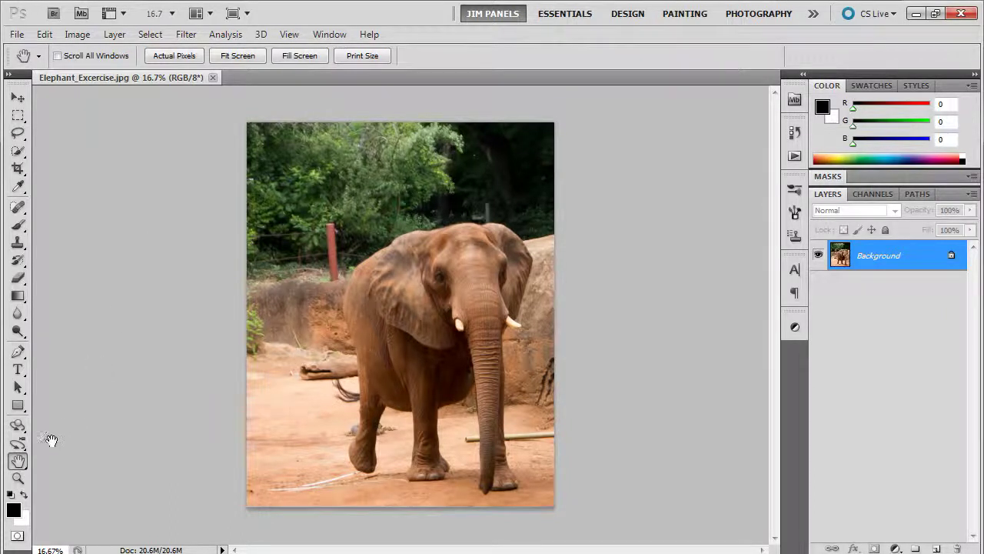
click(18, 227)
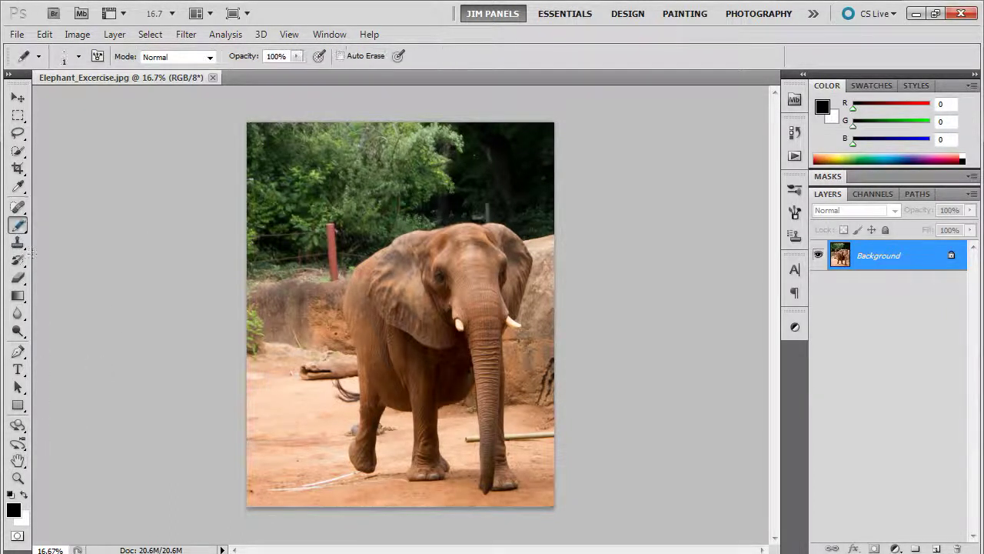
click(18, 224)
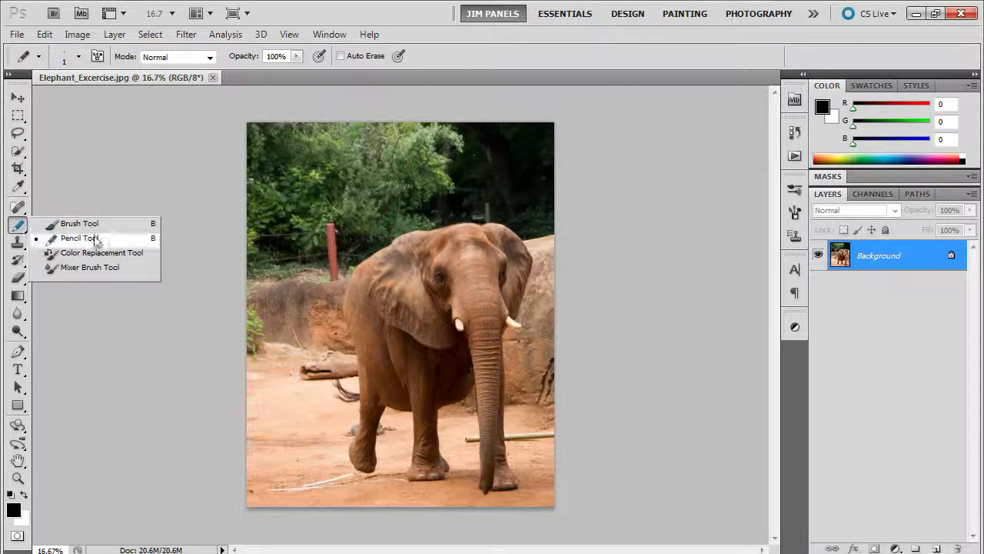
click(19, 227)
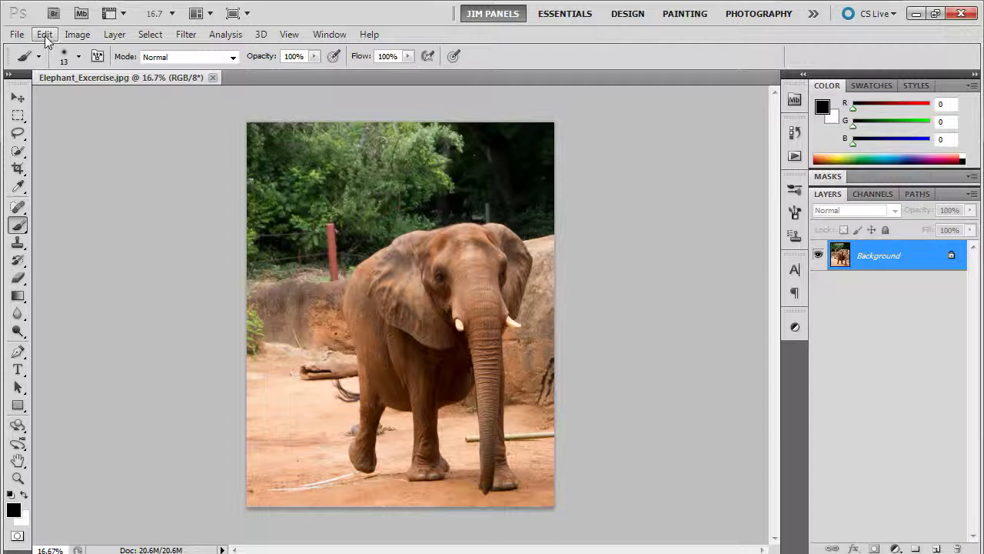
key(i)
key(ctrl+k)
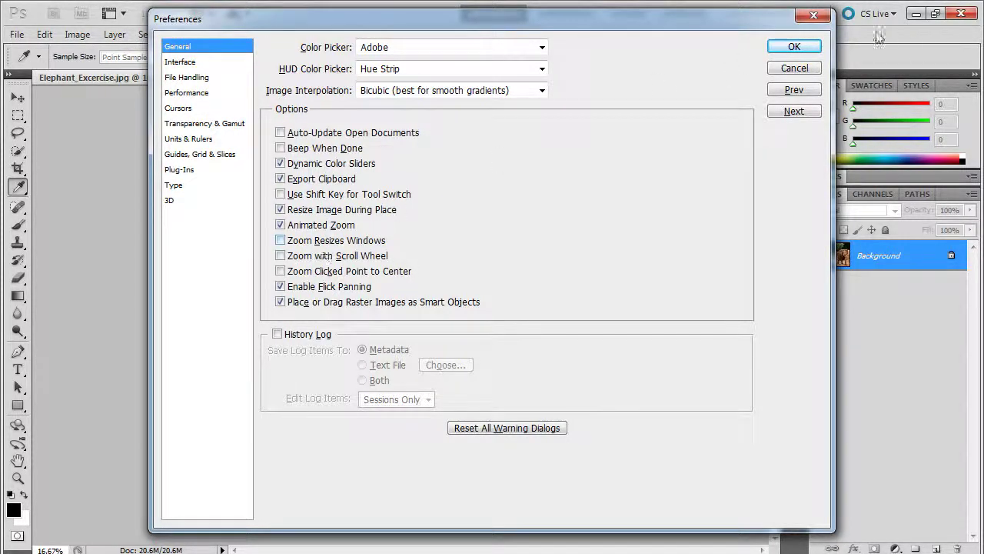
click(794, 46)
key(b)
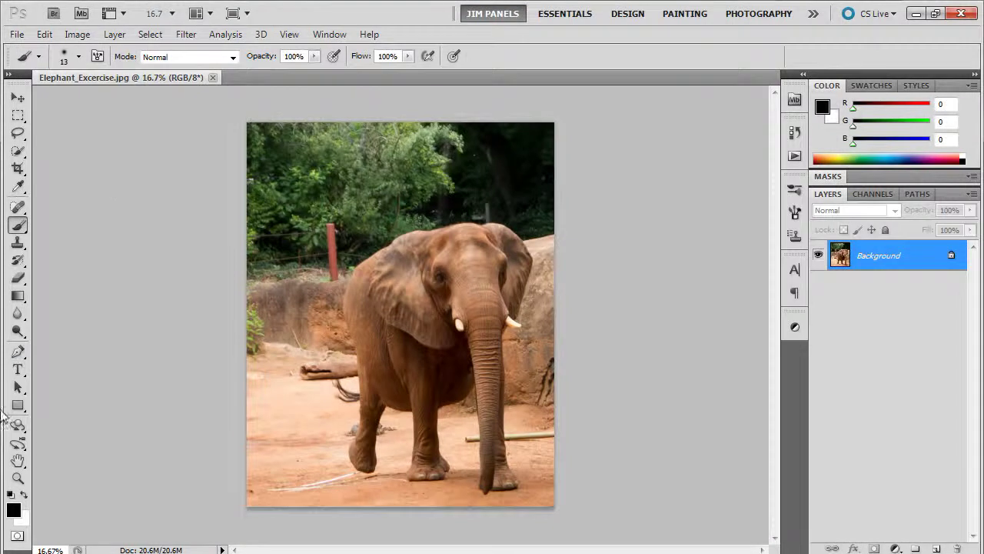
click(19, 478)
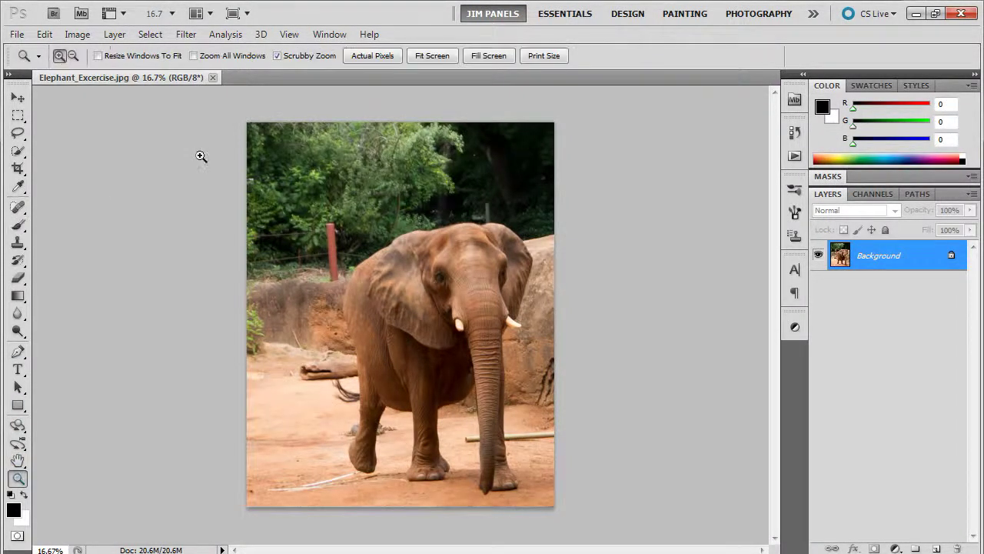
click(194, 56)
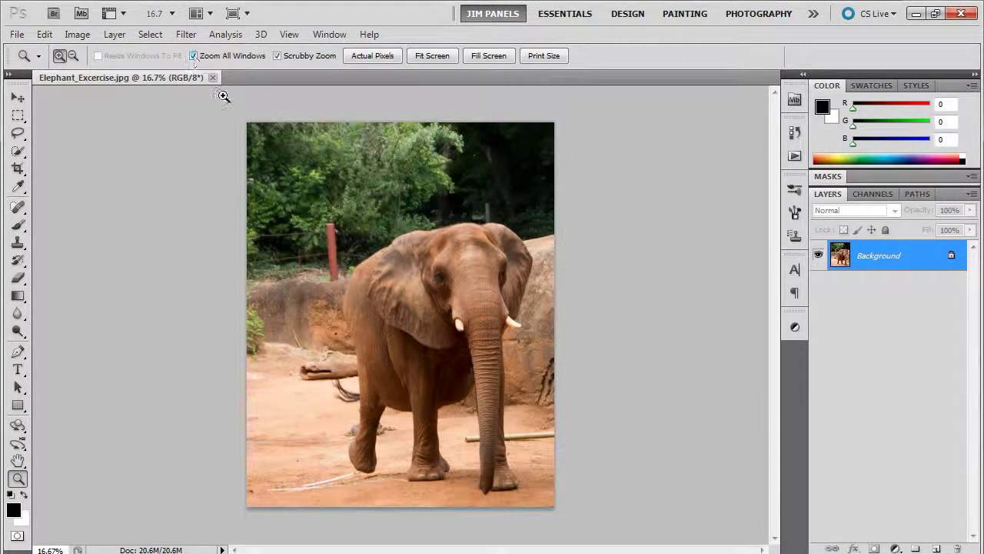
click(194, 56)
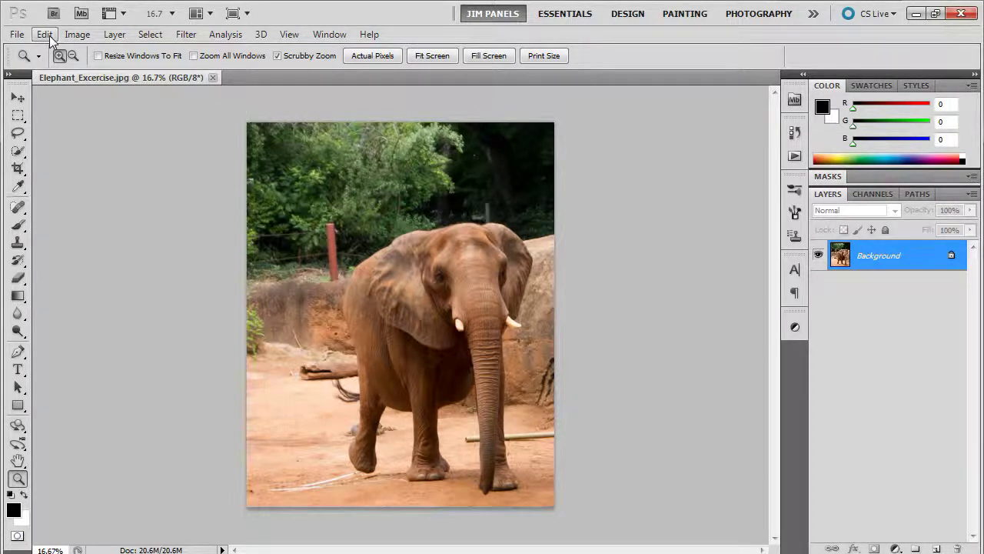
Step: Open Preferences with Ctrl+K on the Interface page and reposition the dialog
key(ctrl+k)
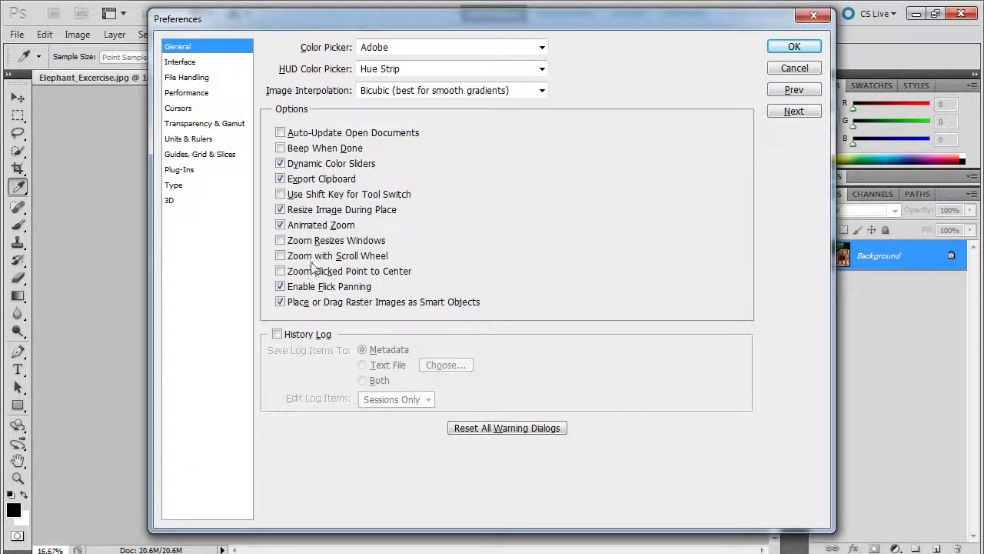
click(183, 66)
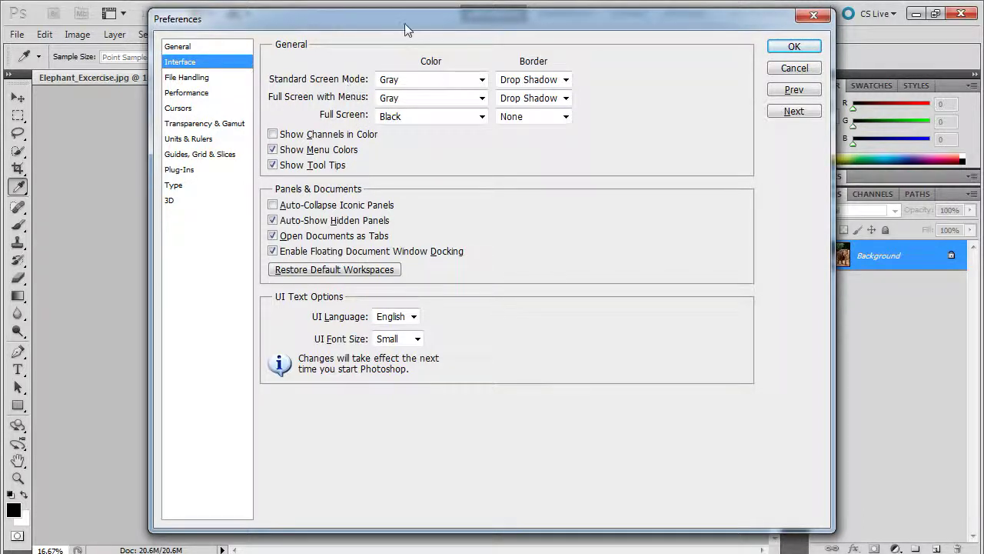
drag(404, 21, 398, 56)
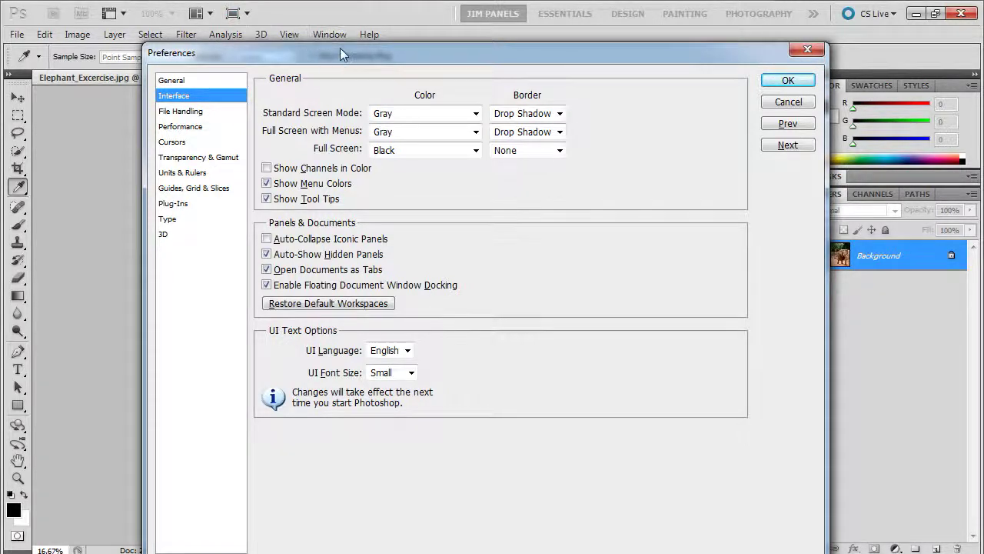
drag(340, 48, 330, 23)
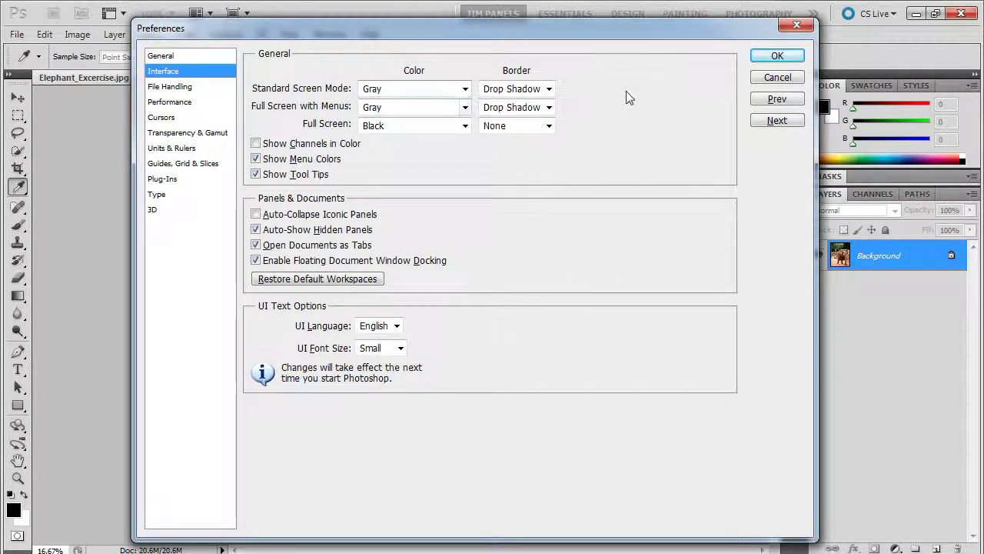
Step: Set Standard Screen Mode colour to a custom magenta (hue 313) and check it around the photo
click(465, 89)
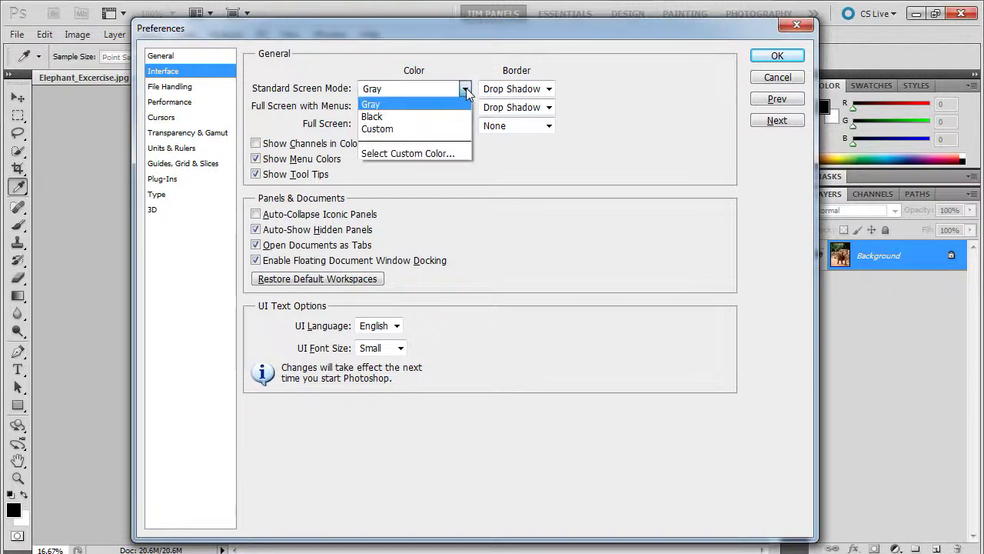
click(443, 154)
click(513, 161)
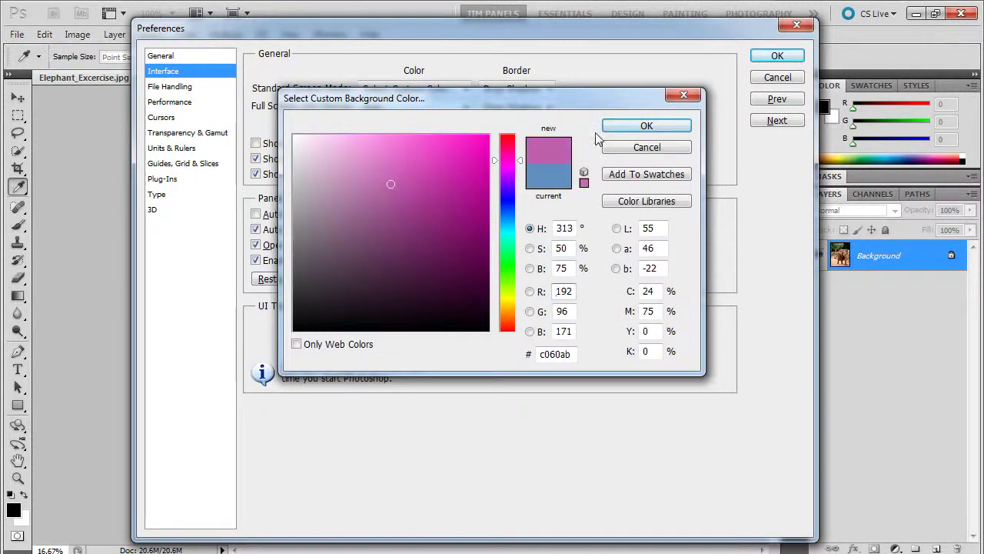
click(626, 128)
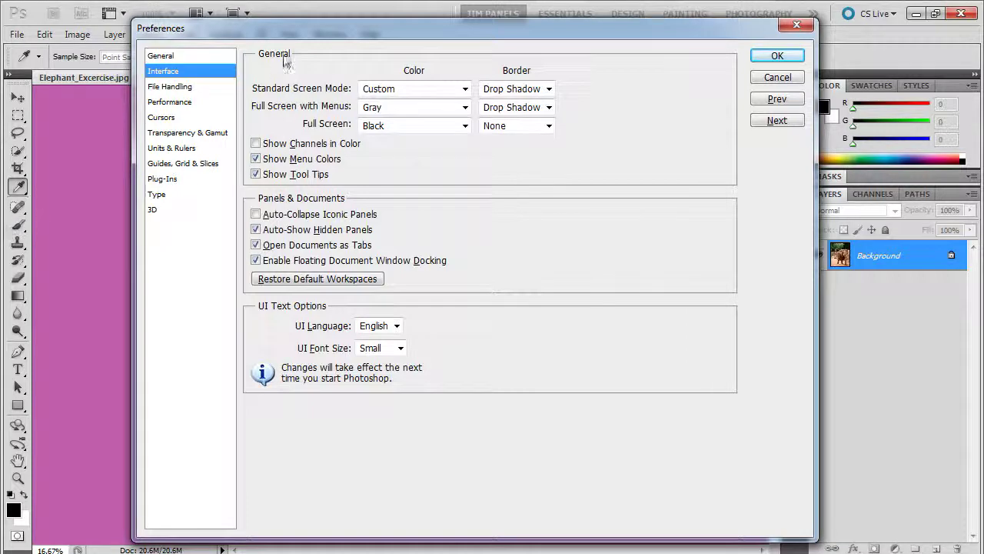
drag(277, 29, 495, 33)
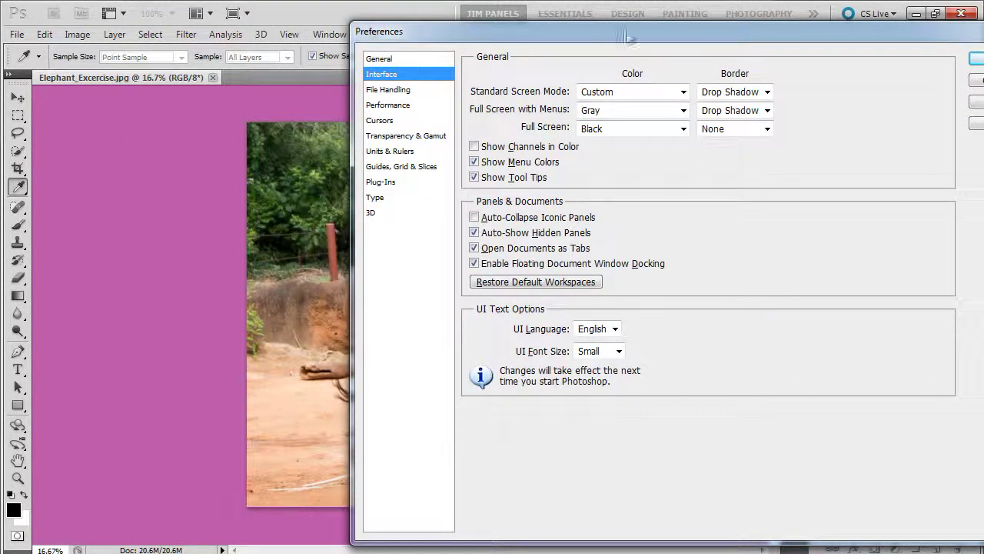
drag(627, 39, 407, 27)
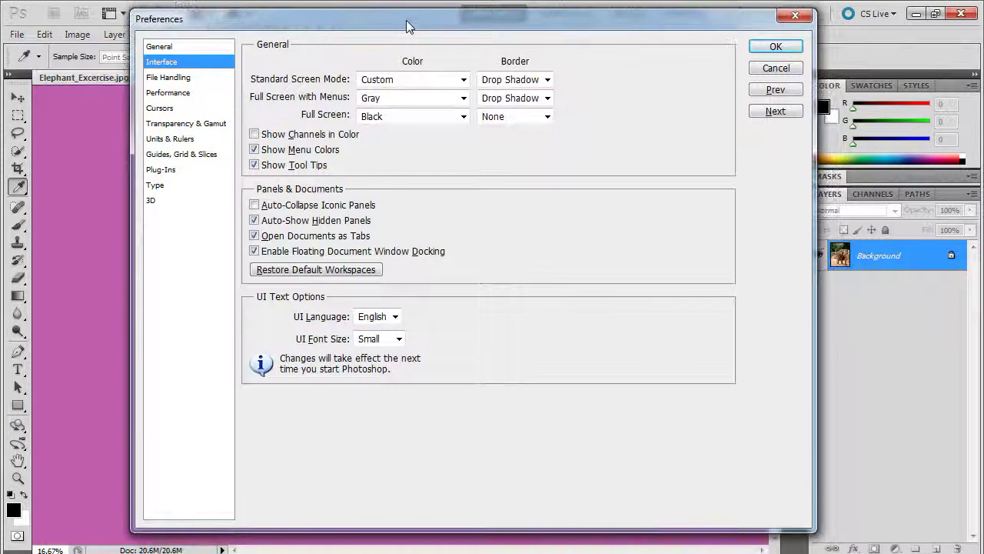
click(463, 80)
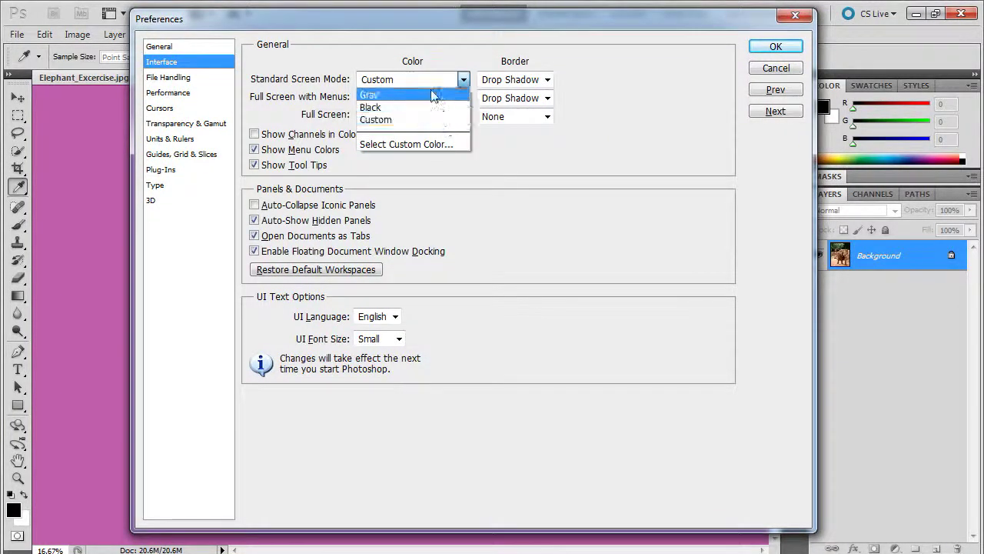
Step: Set the Standard Screen Mode colour back to Gray
click(432, 95)
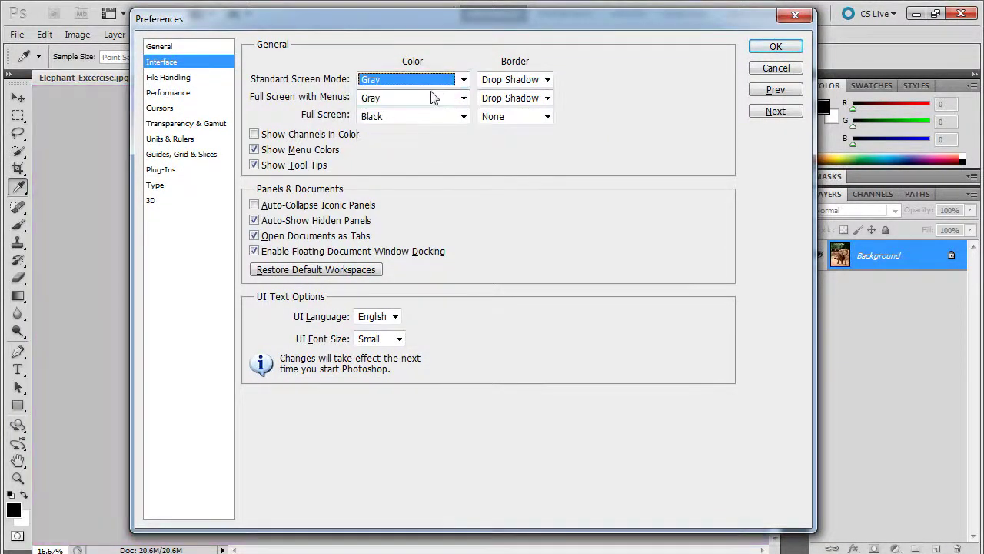
click(502, 82)
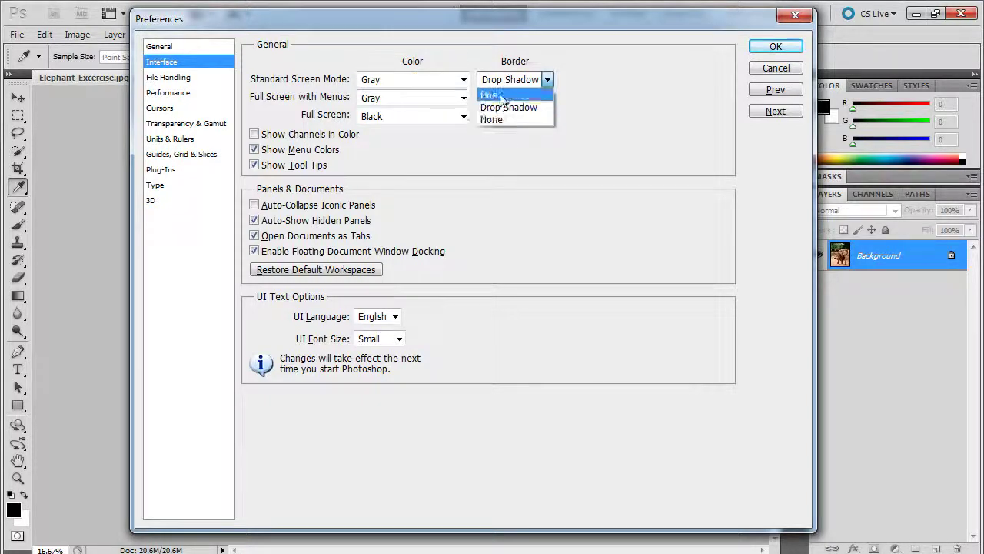
click(469, 34)
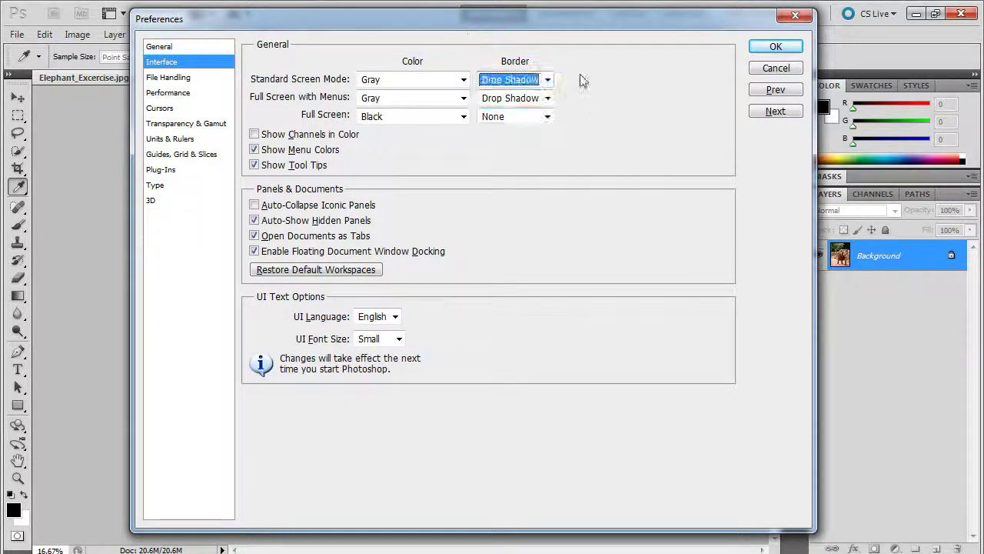
drag(518, 20, 541, 217)
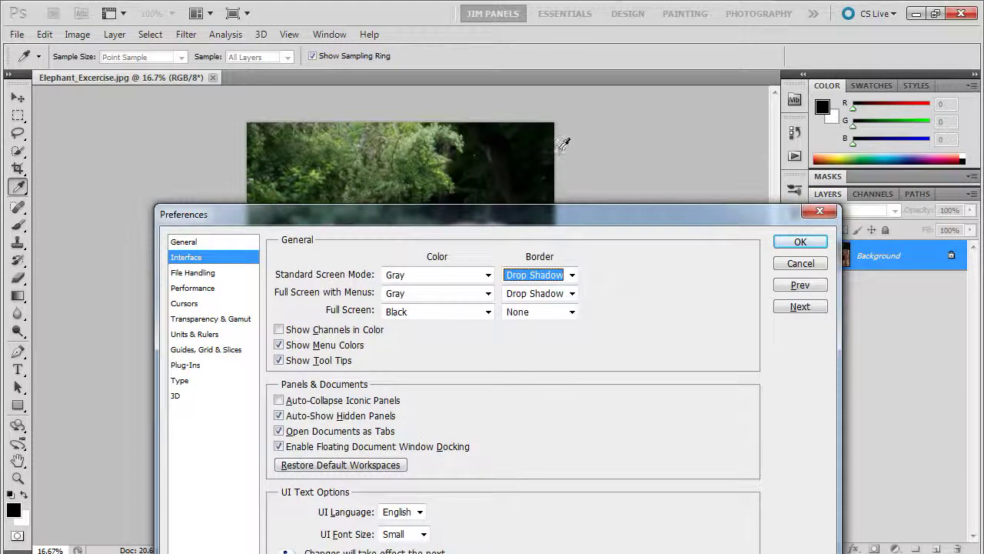
Step: Try the Line and None borders, then keep the Drop Shadow border
click(570, 274)
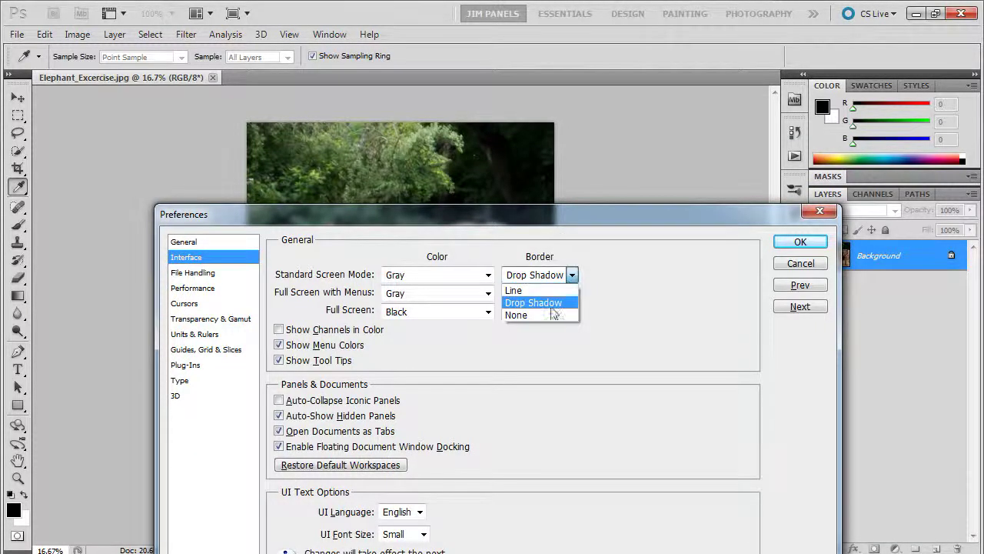
click(530, 290)
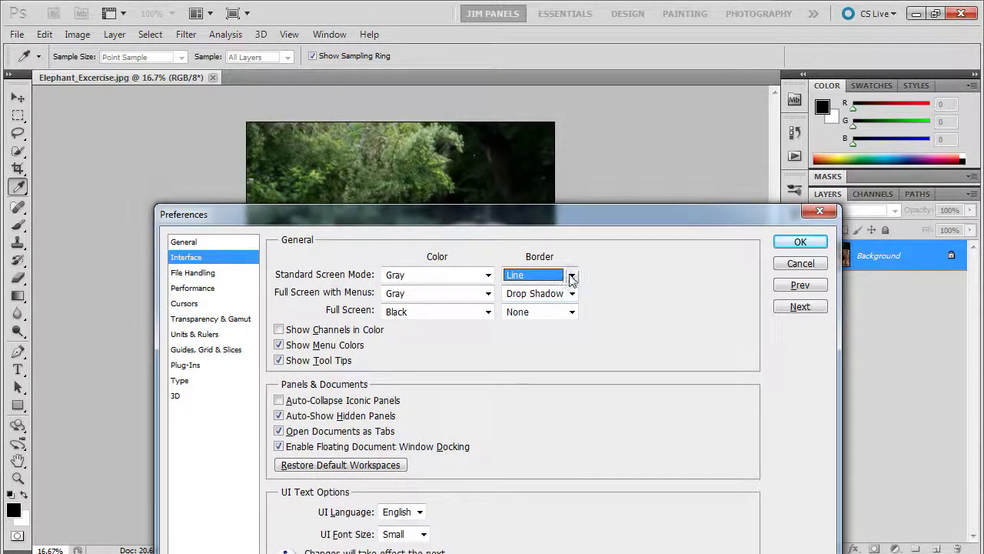
click(570, 275)
click(548, 314)
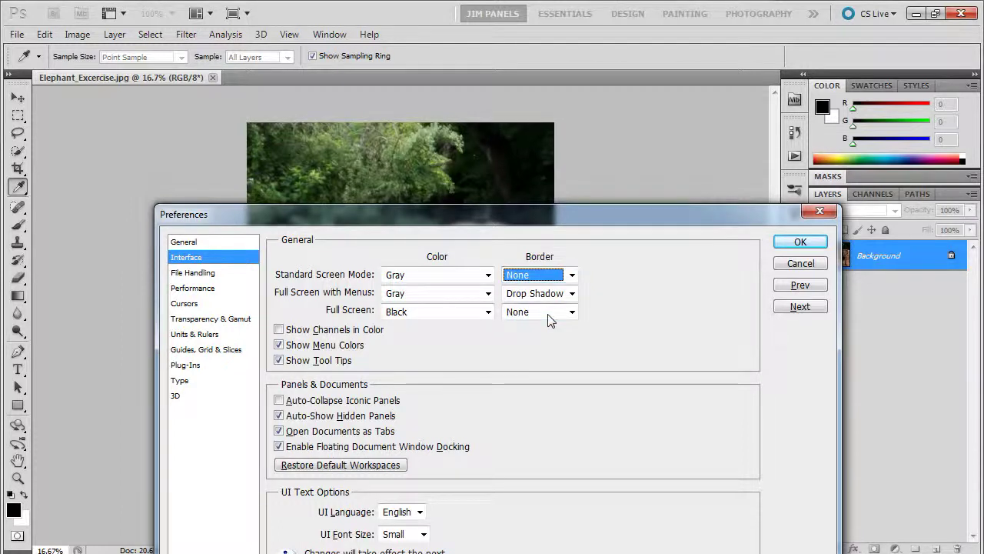
click(571, 275)
click(548, 301)
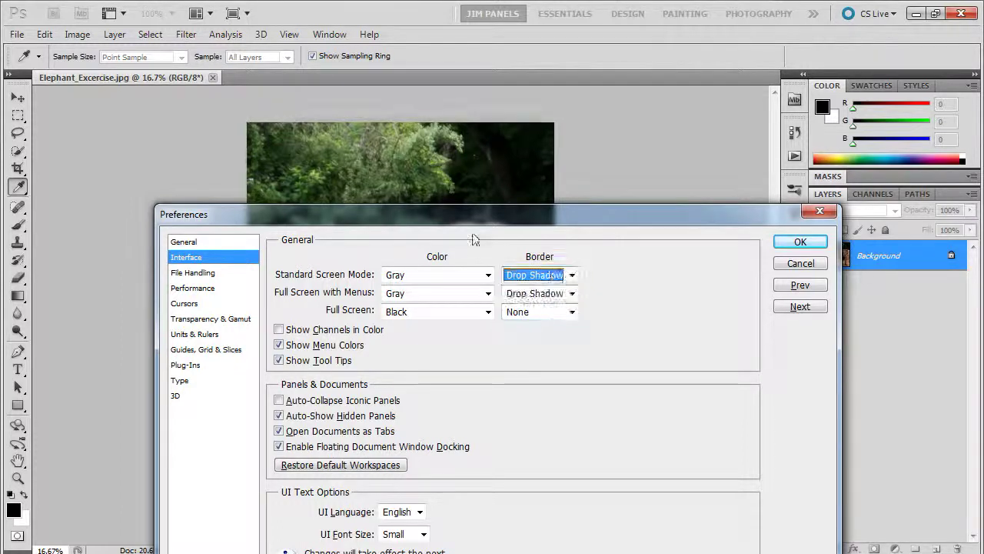
Step: Accept the Gray with Drop Shadow interface settings and close Preferences
drag(468, 219, 444, 26)
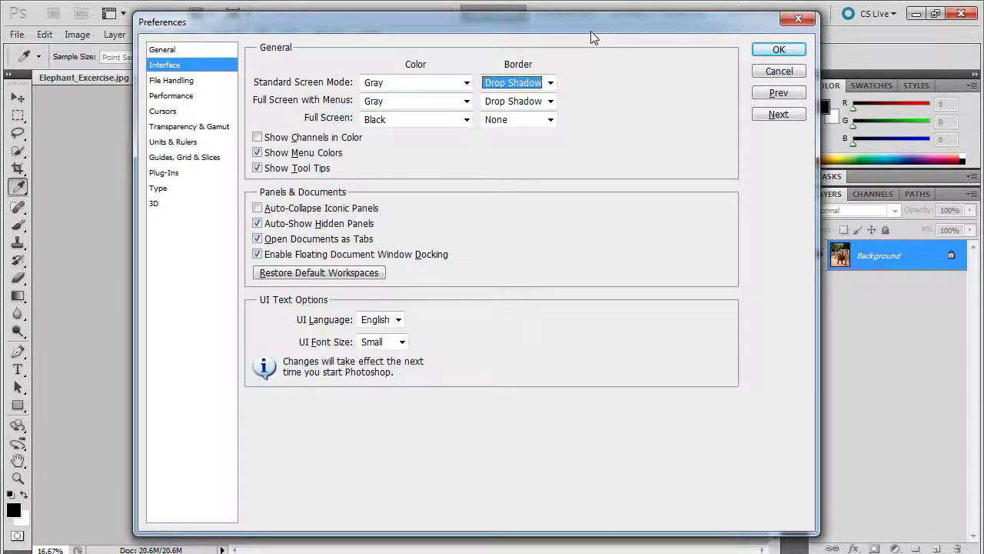
drag(598, 31, 462, 31)
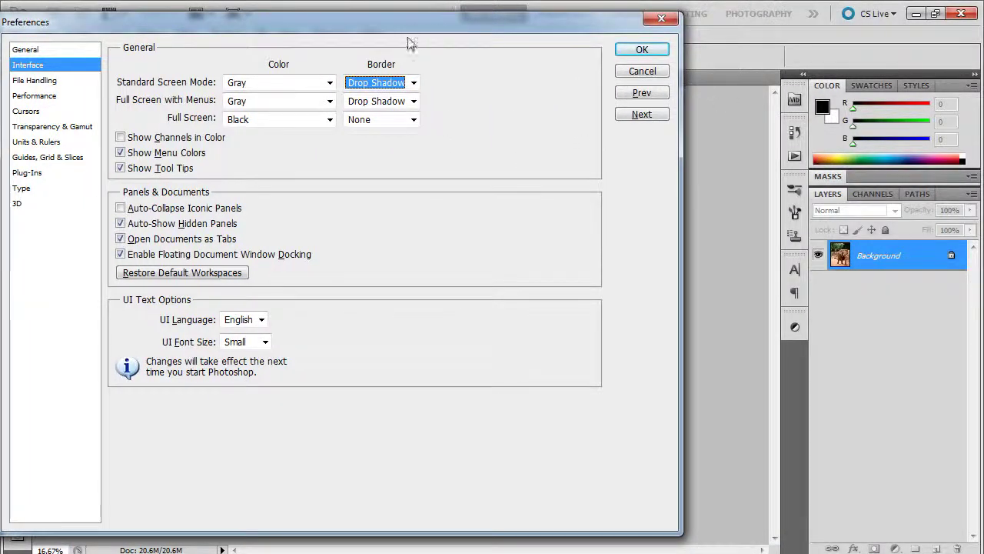
drag(388, 23, 465, 23)
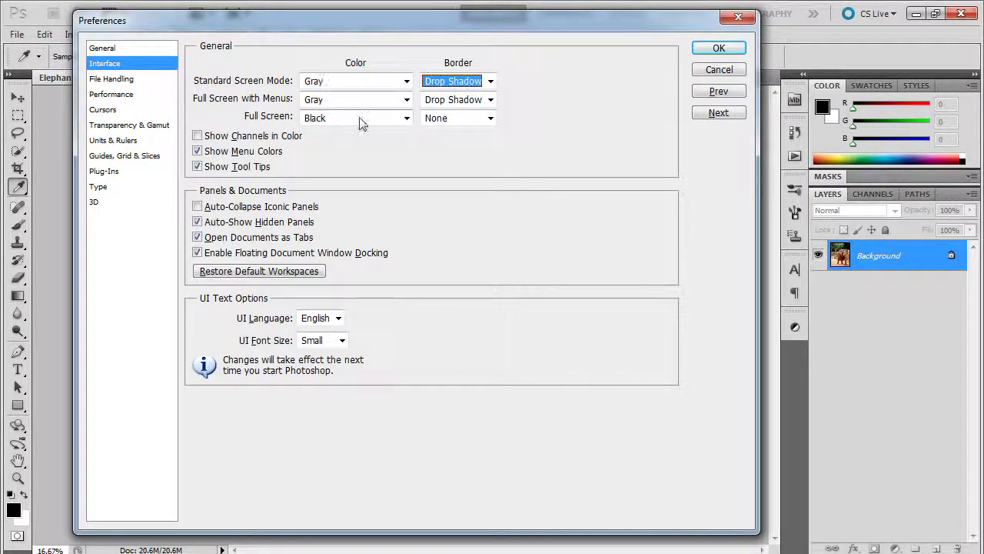
click(719, 48)
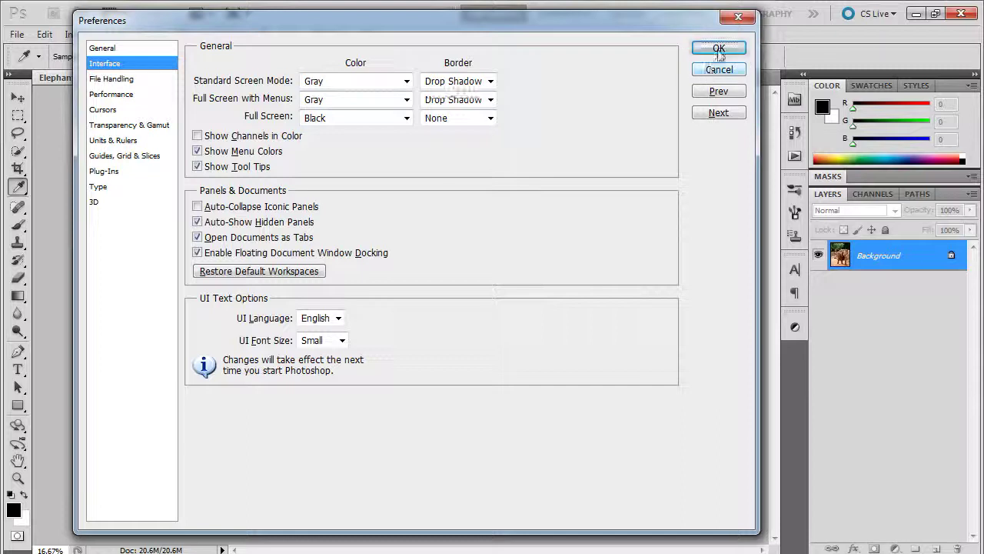
Step: Cycle through the full-screen modes with F and return to Standard Screen Mode
key(z)
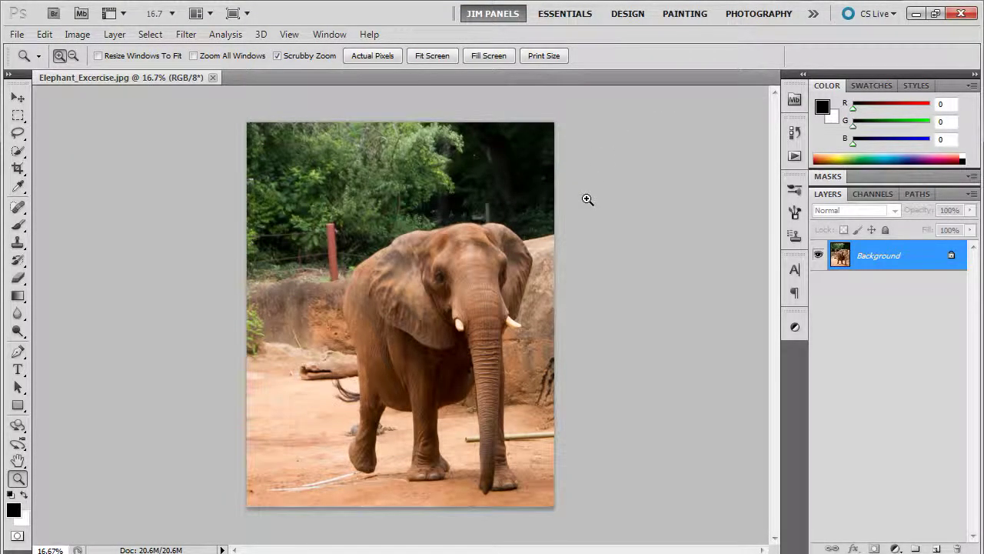
key(f)
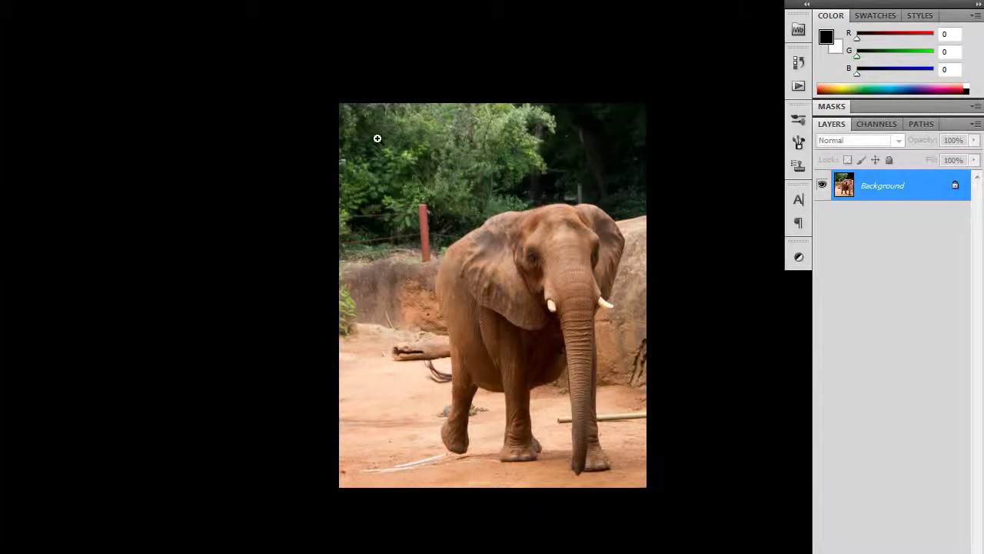
key(f)
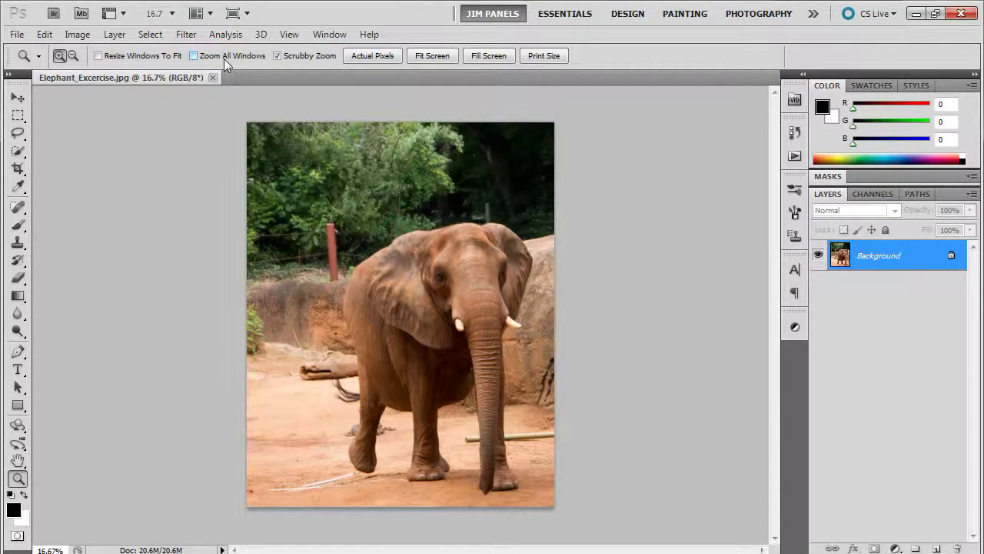
Step: In File Handling preferences, set Maximize PSD and PSB File Compatibility to Never
key(i)
key(ctrl+k)
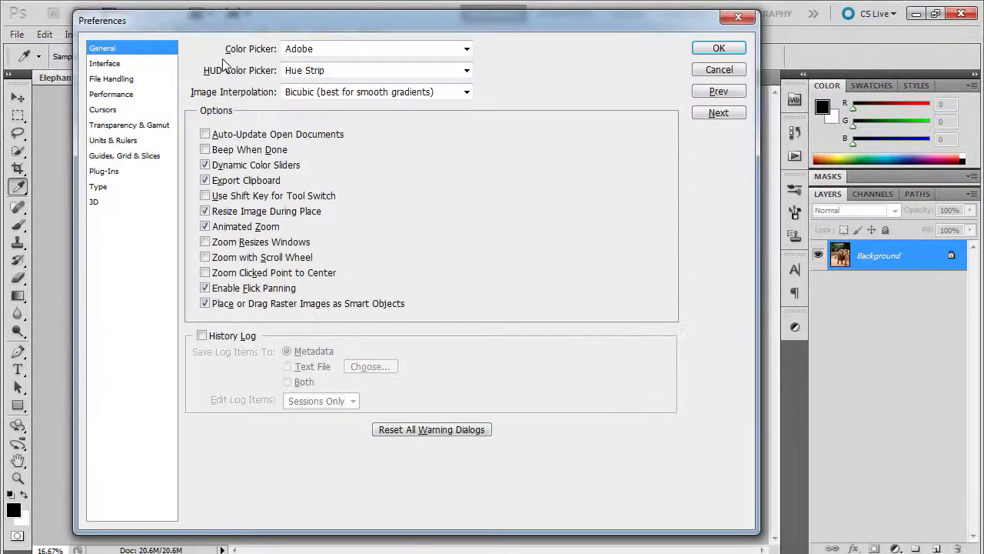
click(109, 64)
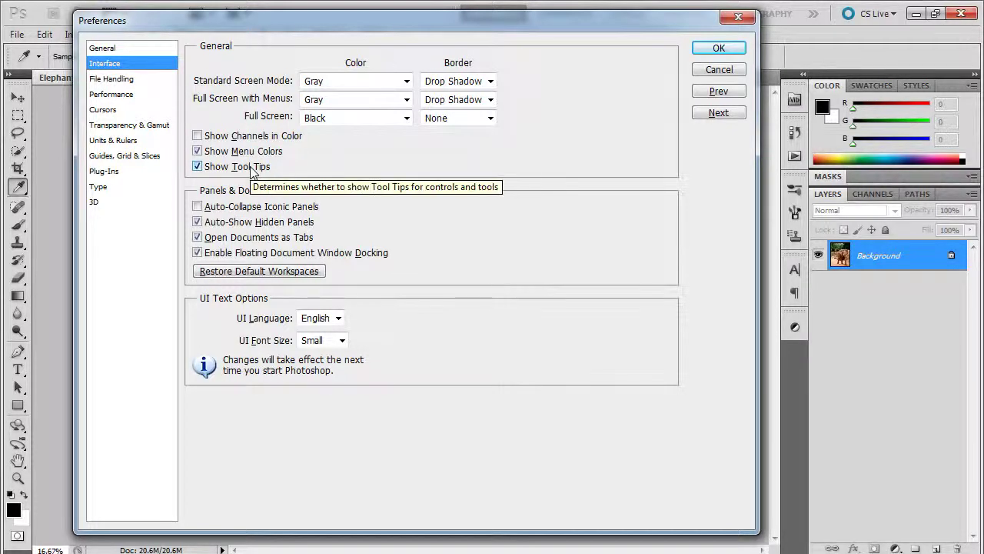
click(116, 80)
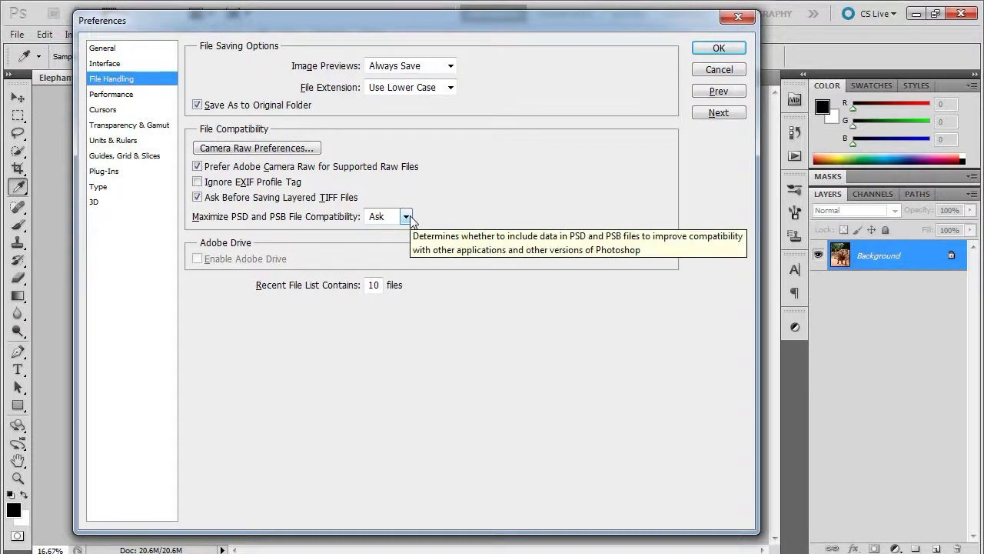
click(406, 216)
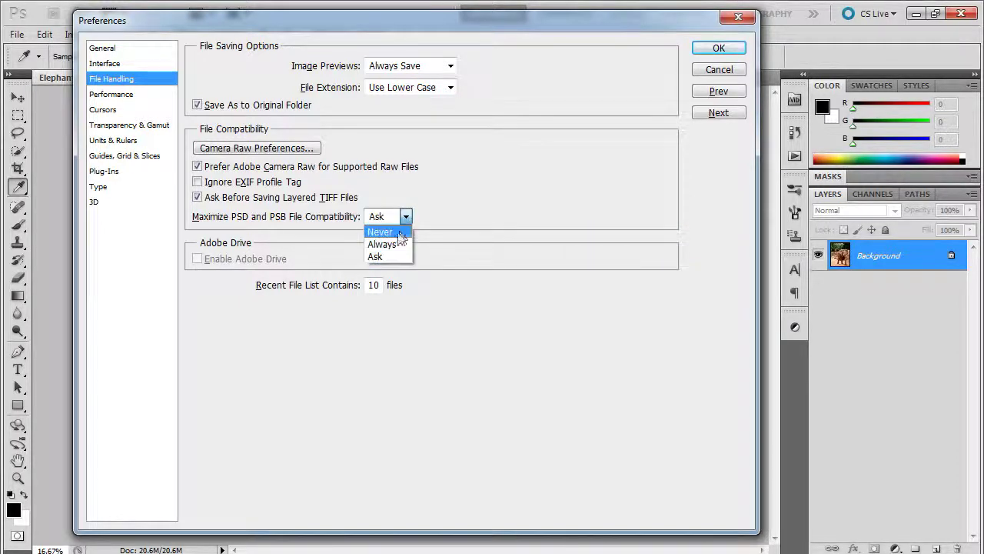
click(400, 233)
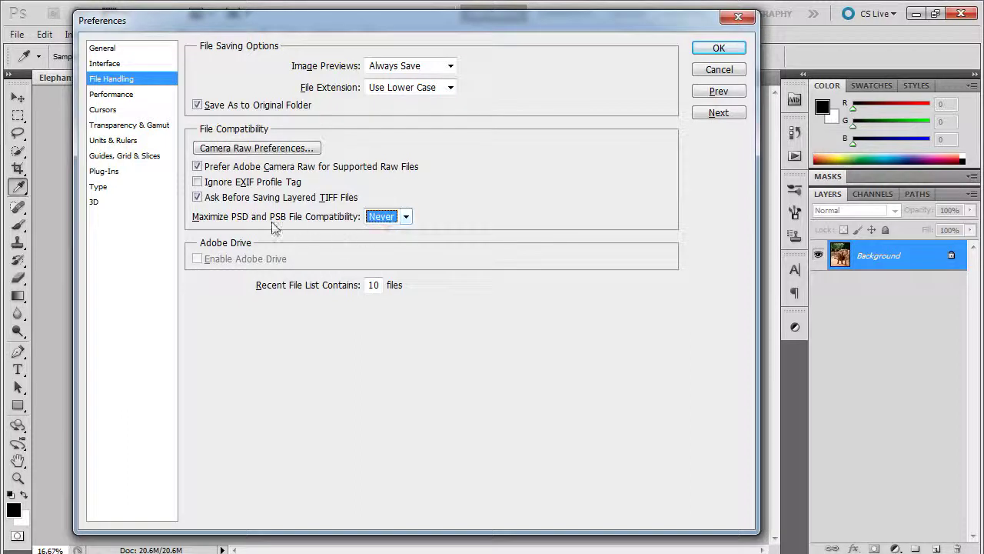
click(407, 217)
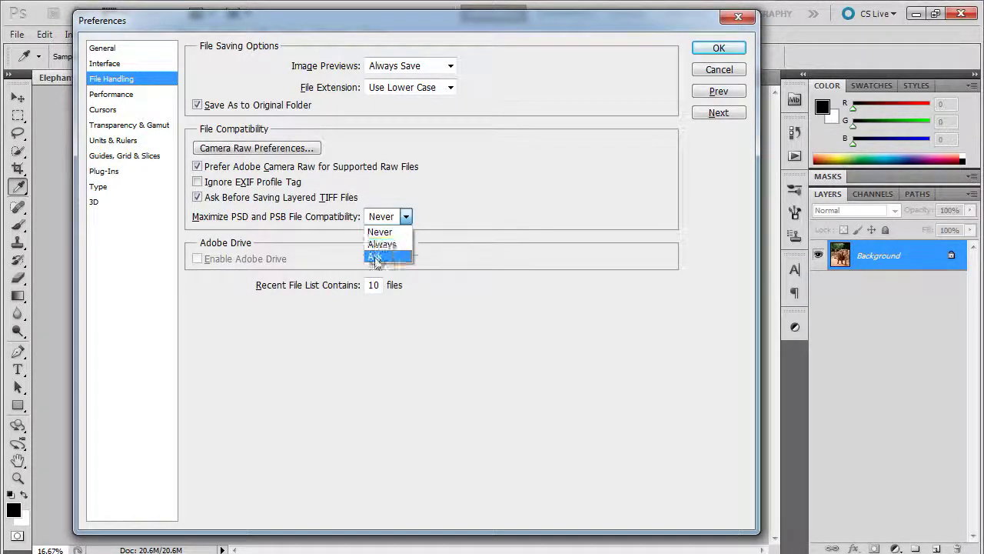
click(394, 231)
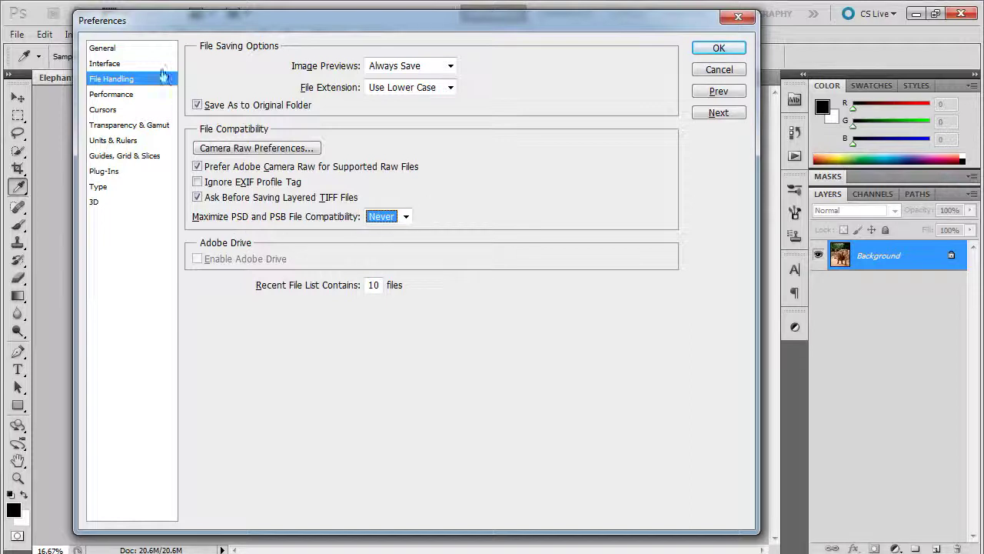
Step: Review the Performance page's memory, cache and GPU settings unchanged, then close Preferences
click(118, 95)
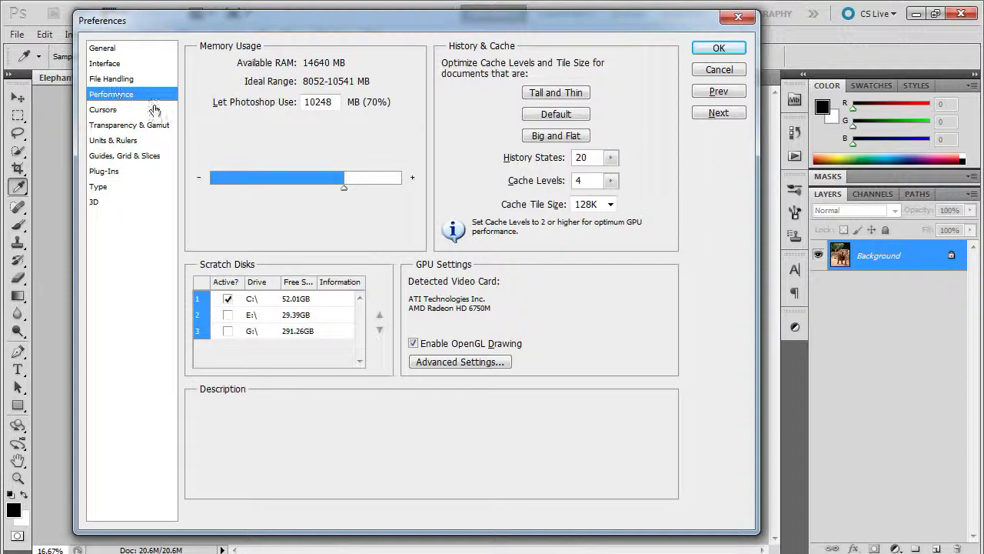
mouse_move(478, 315)
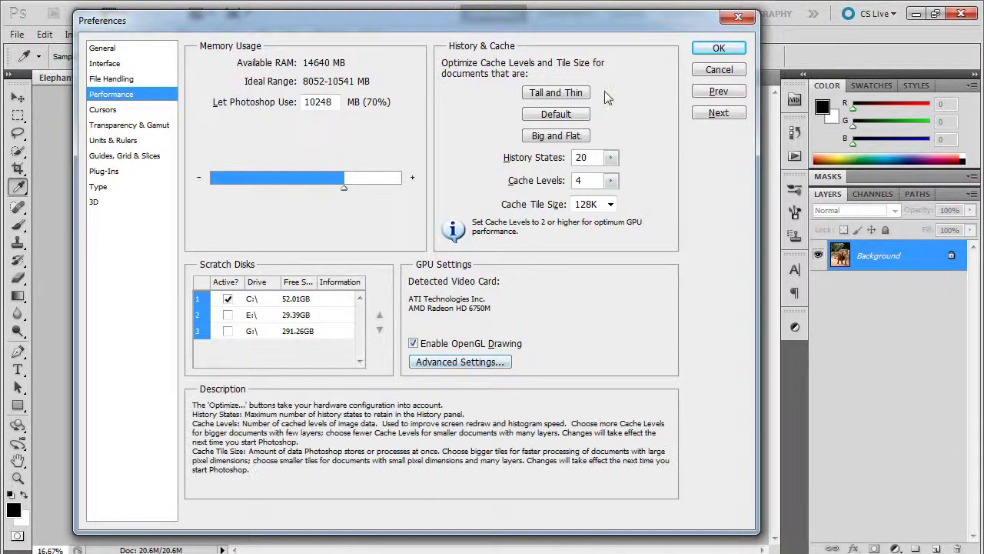
click(713, 48)
Step: Pick the Rotate View Tool from the Hand tool flyout and rotate the canvas view 65°
key(z)
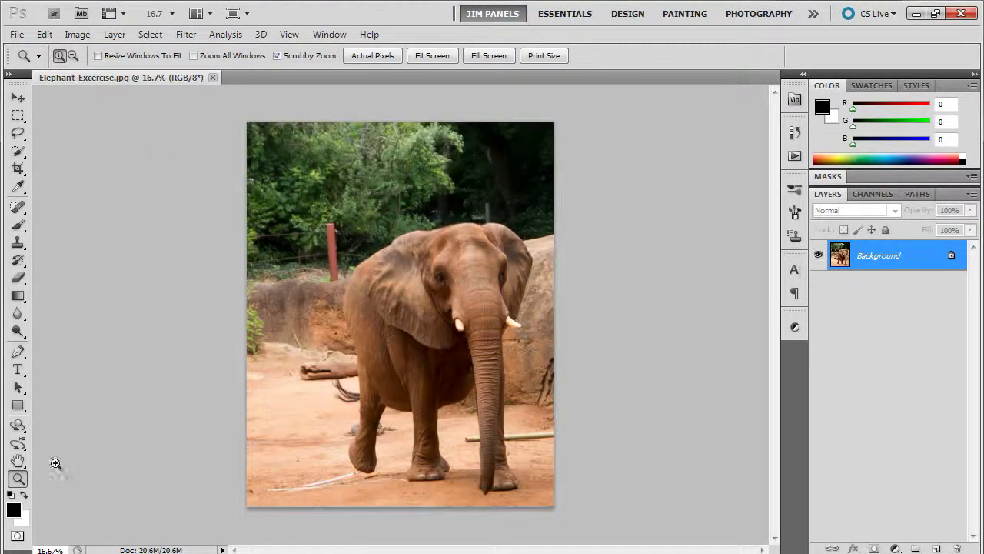
click(18, 460)
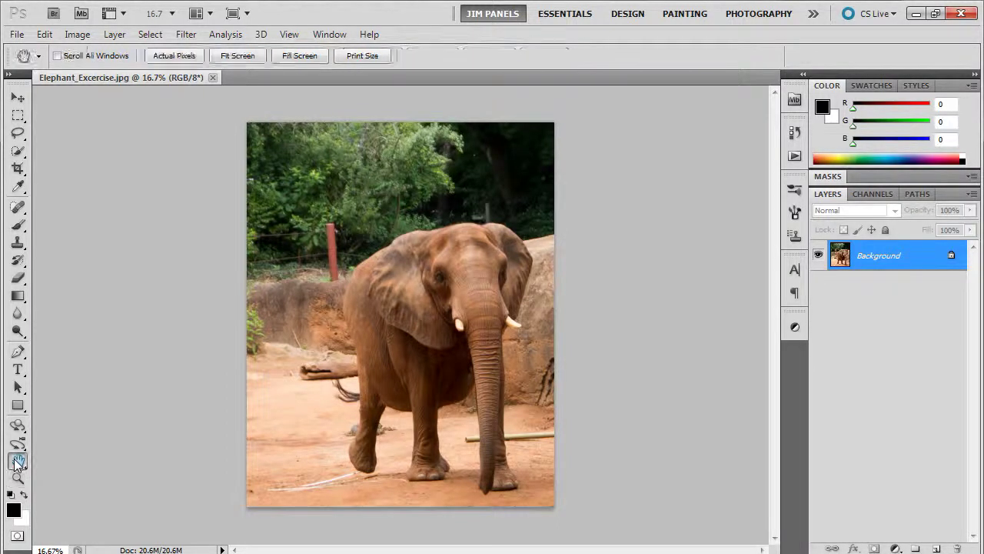
click(18, 460)
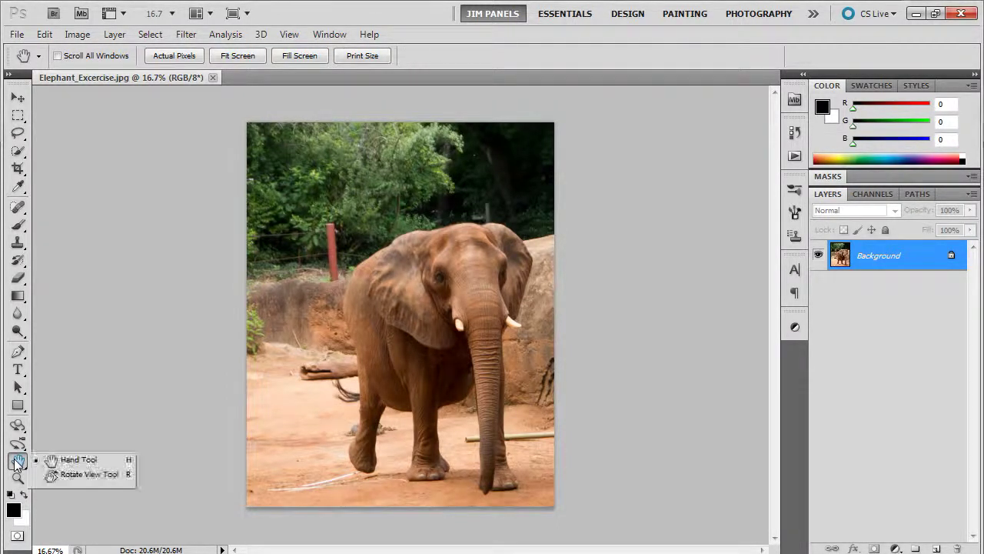
click(77, 475)
drag(431, 225, 484, 308)
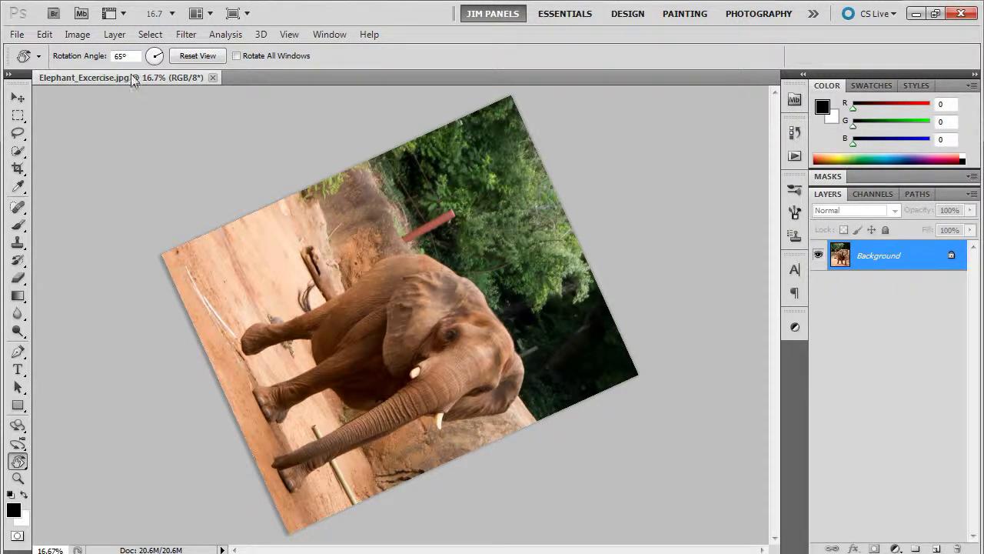
click(45, 35)
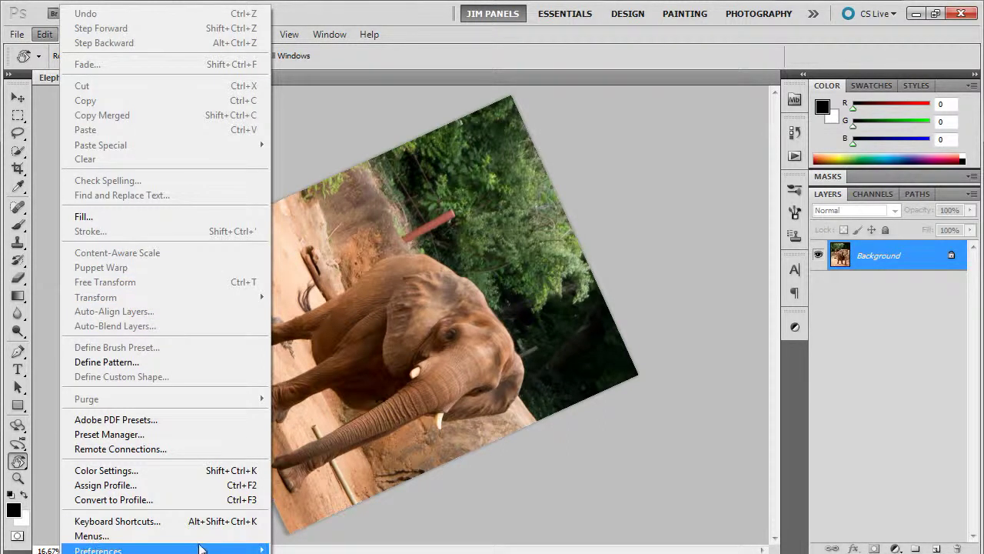
Step: Open Performance preferences and set the OpenGL Advanced Settings drawing mode to Advanced
mouse_move(253, 547)
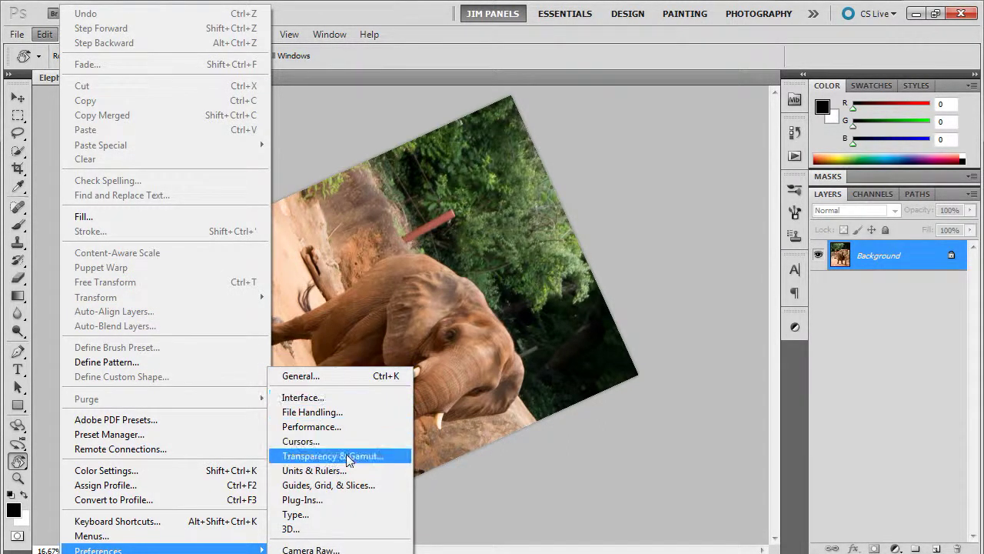
click(349, 428)
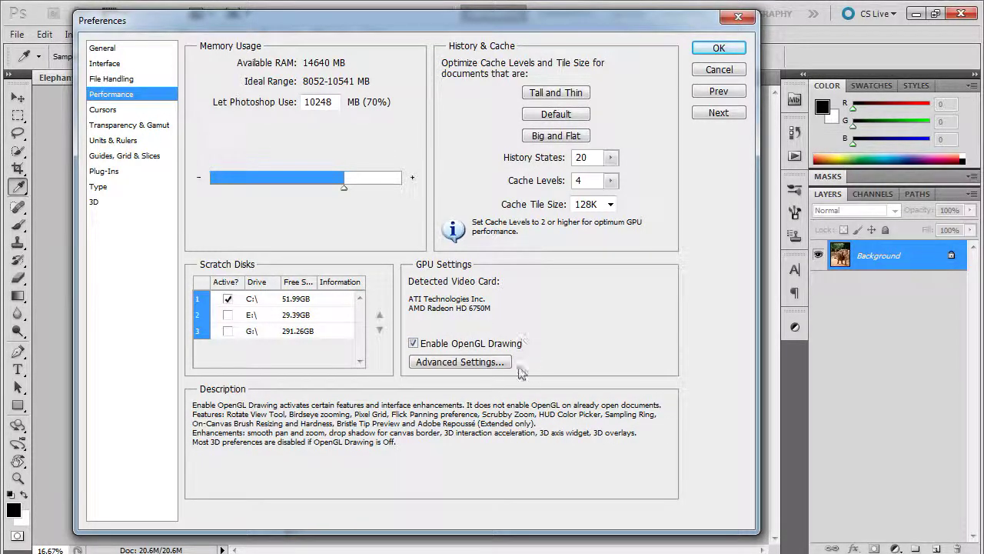
click(482, 366)
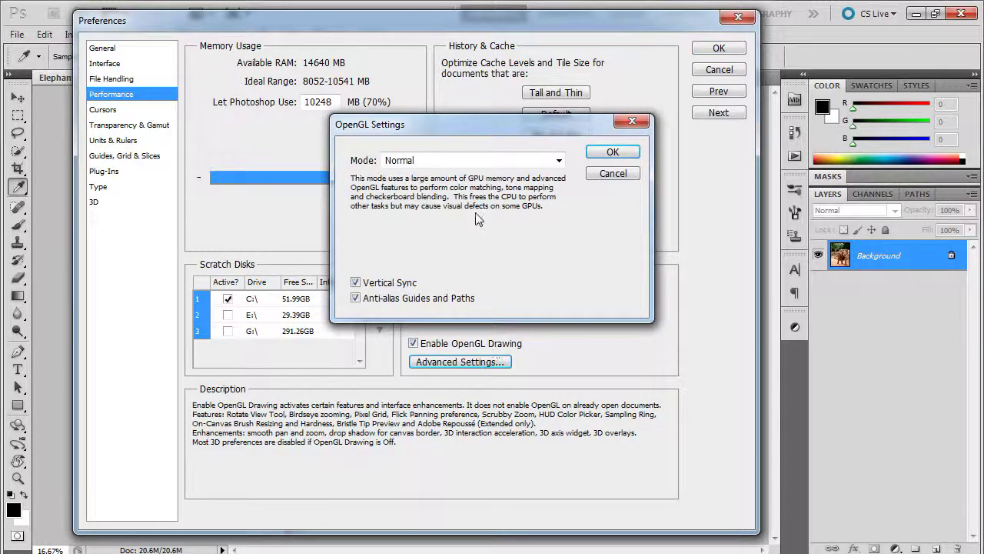
click(559, 162)
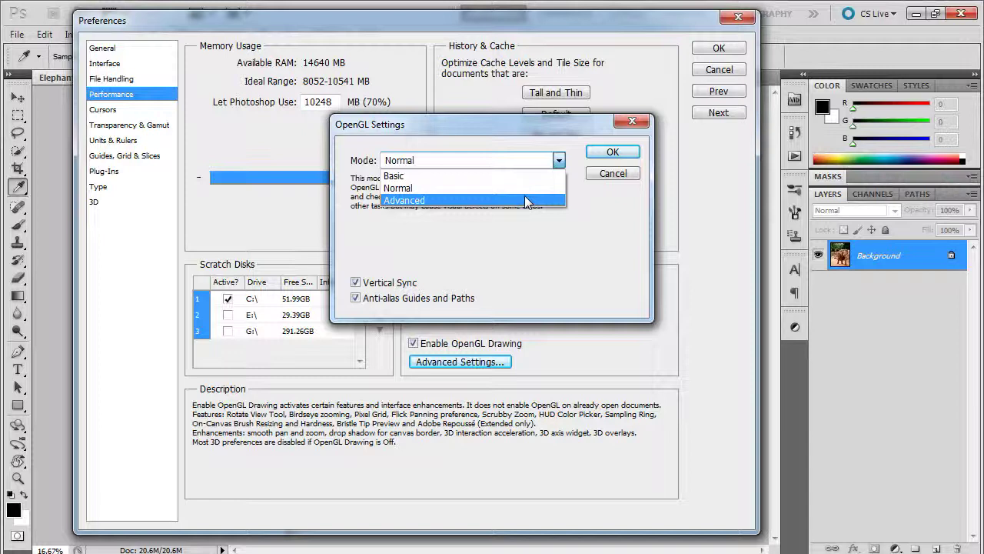
click(524, 200)
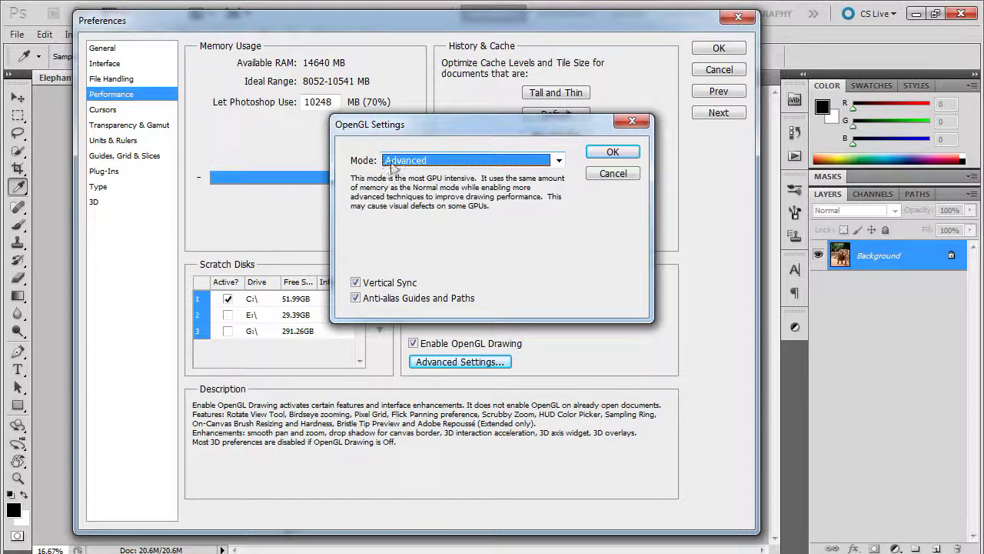
click(613, 151)
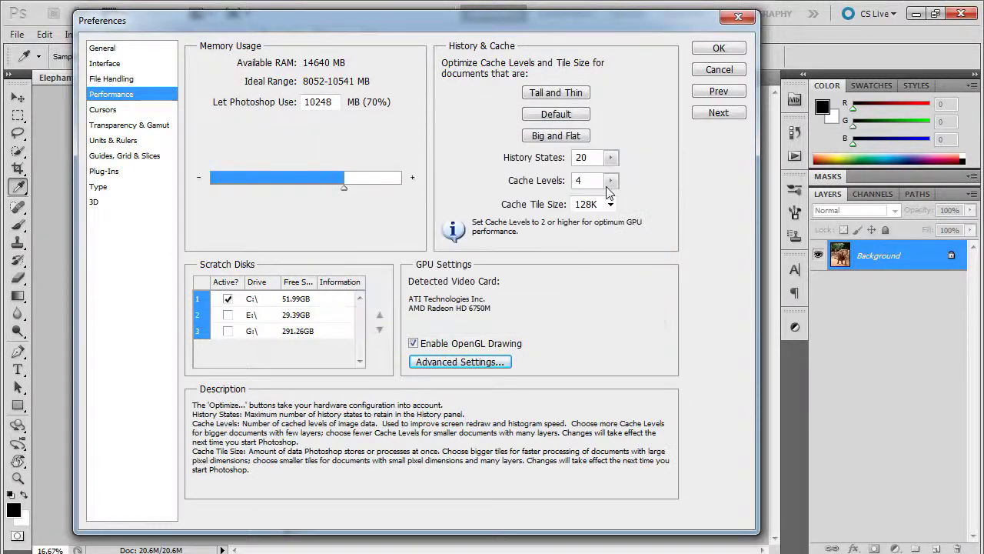
Step: Test cursor options, then keep Normal Brush Tip without crosshair and close Preferences
click(106, 113)
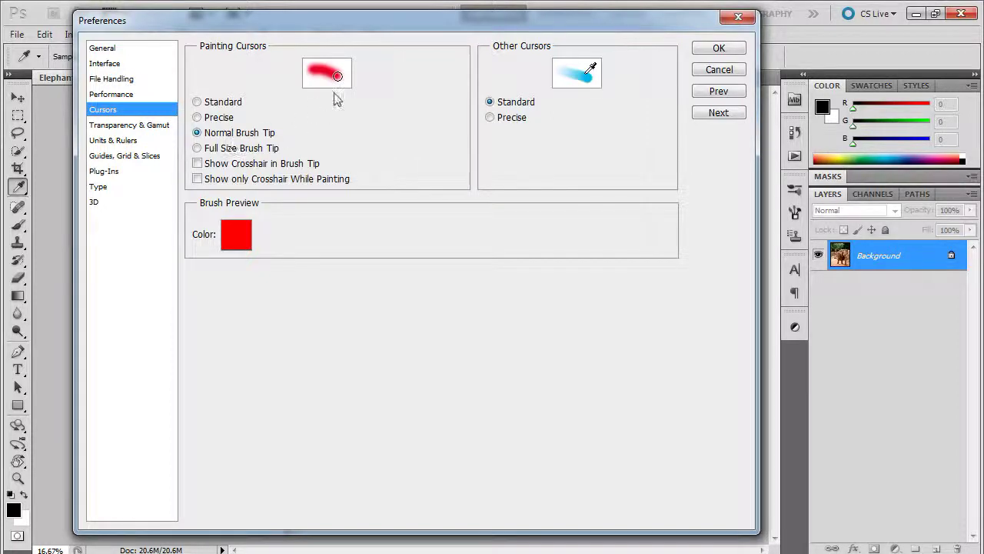
click(199, 148)
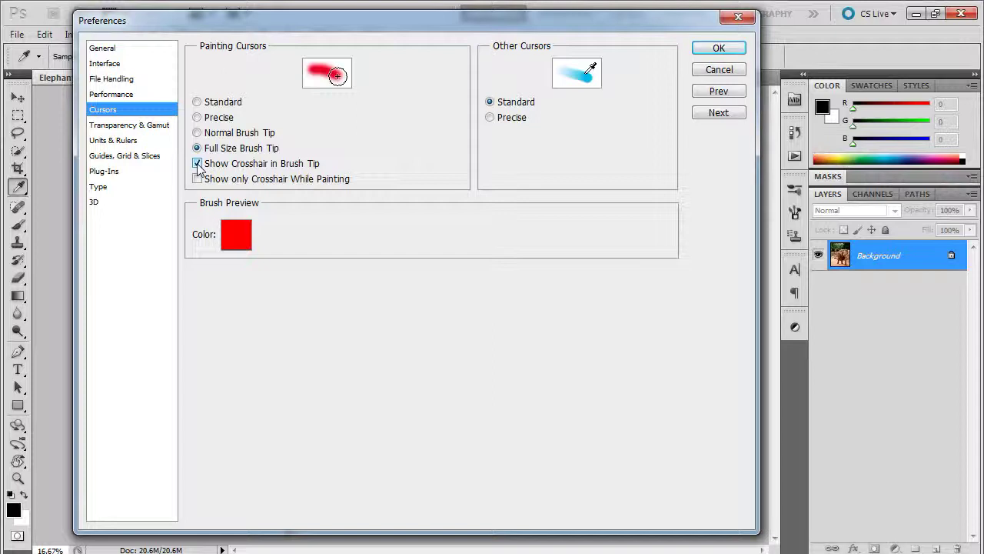
click(197, 178)
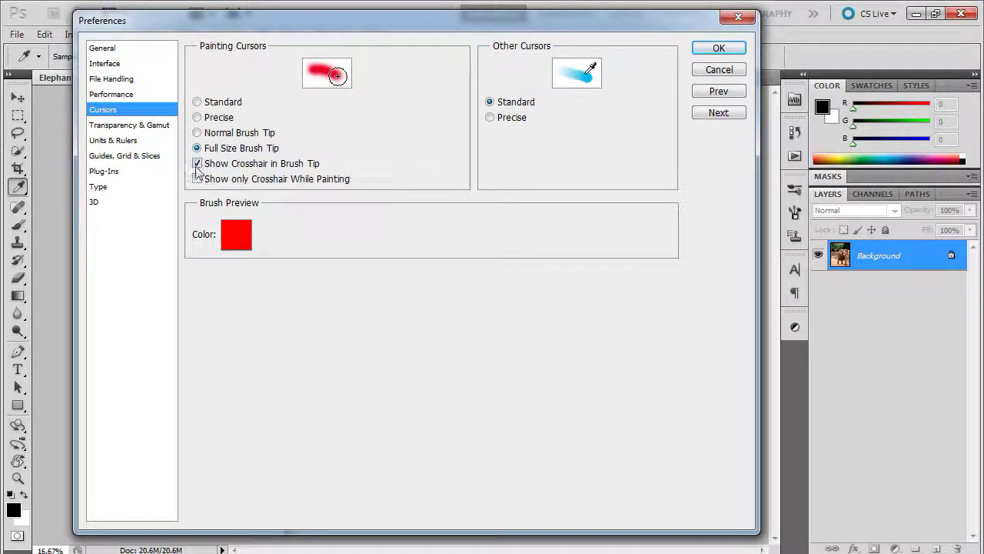
click(197, 132)
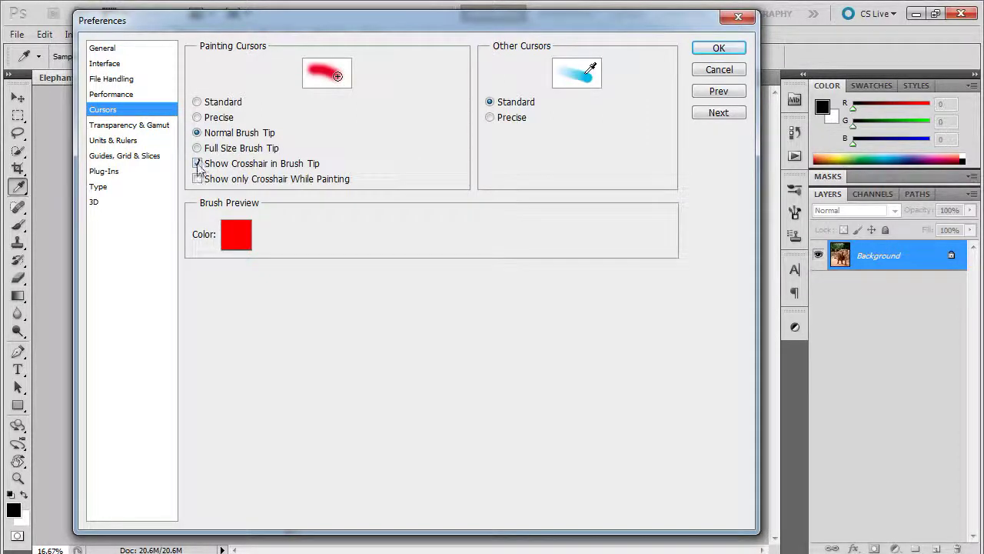
click(198, 164)
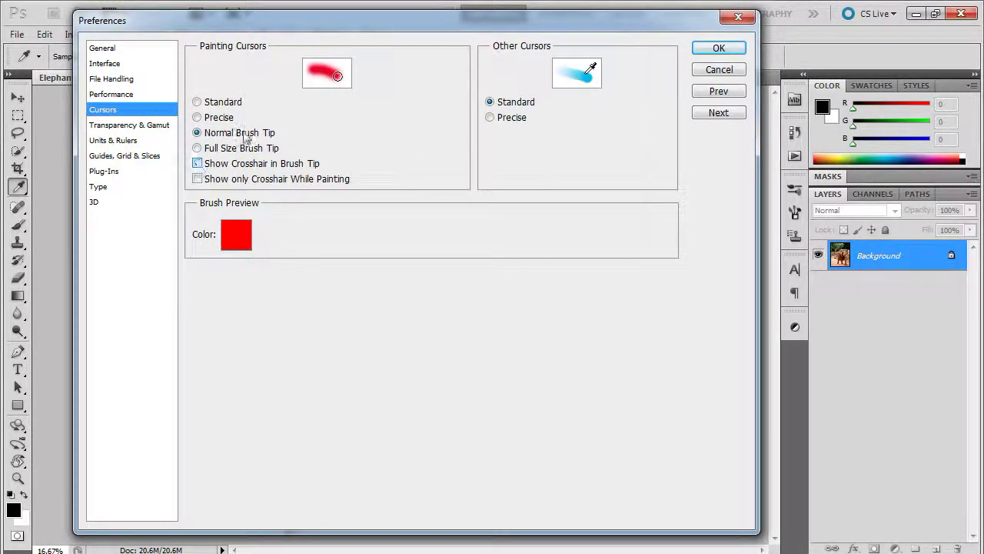
click(716, 48)
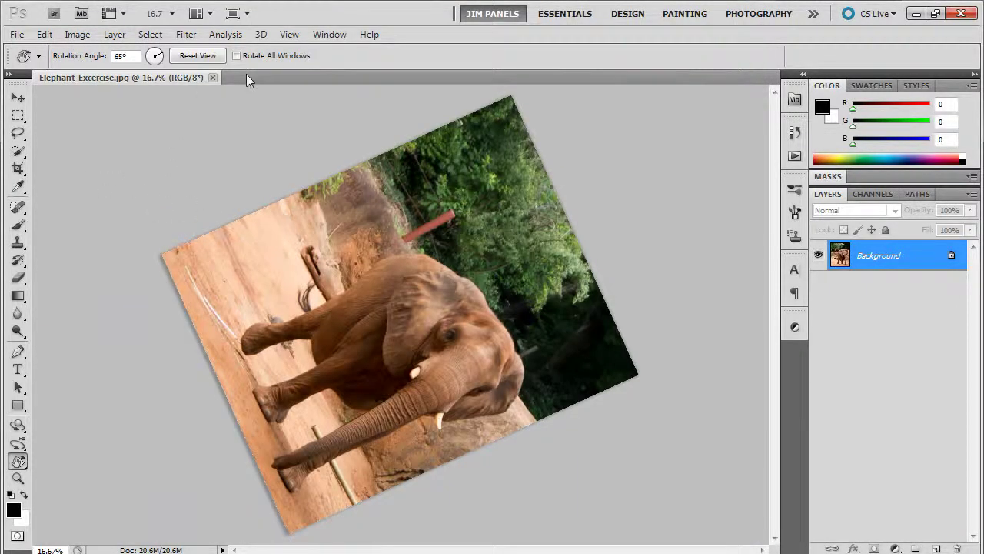
Step: Reset the rotated view upright and paint black over the foliage with a 370 px brush
click(206, 58)
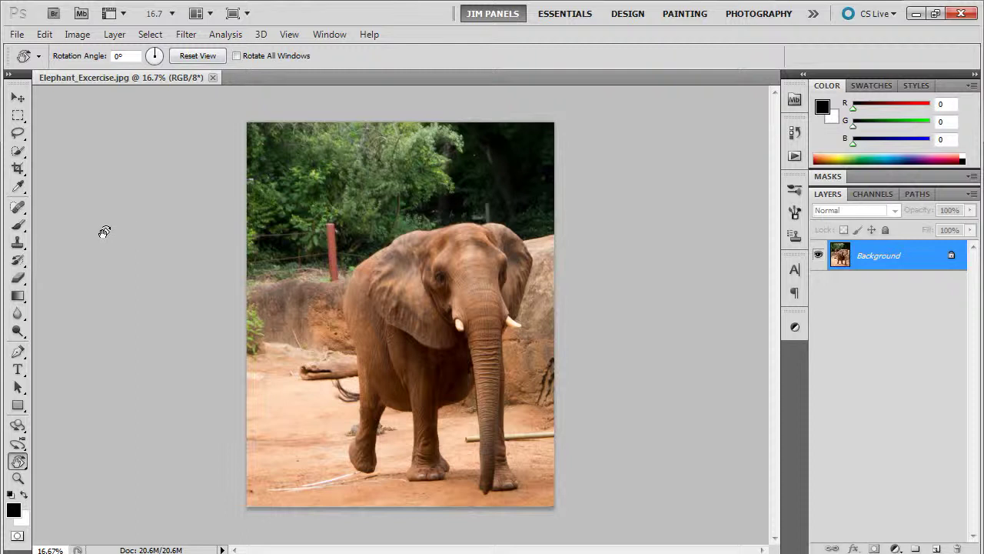
click(18, 225)
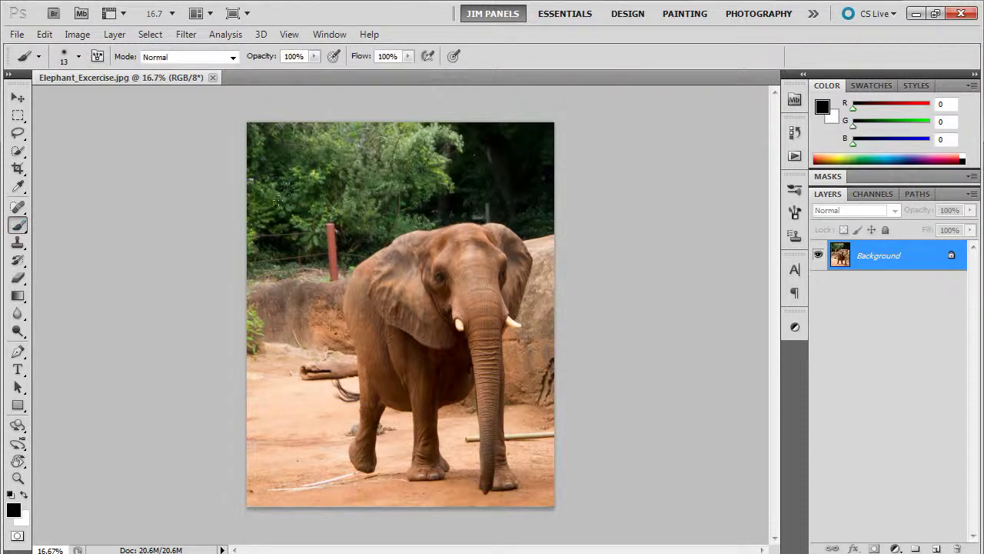
click(79, 57)
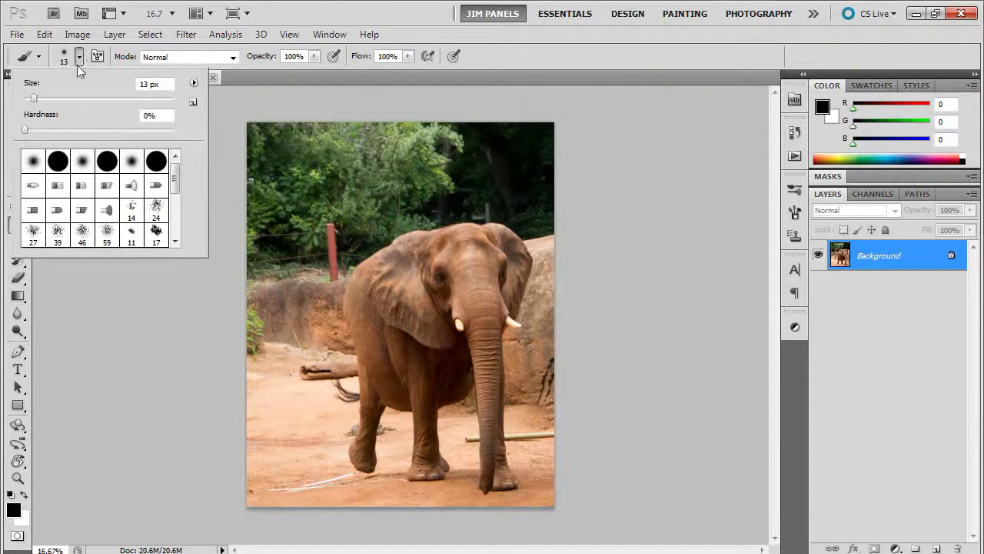
drag(40, 99, 153, 101)
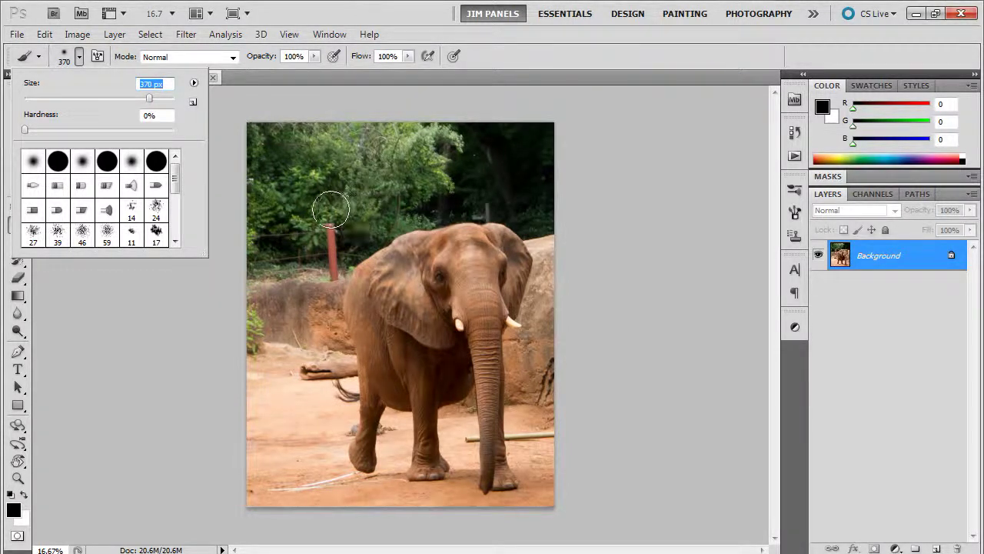
click(330, 201)
mouse_move(329, 215)
mouse_down()
mouse_move(295, 180)
mouse_move(329, 248)
mouse_move(300, 212)
mouse_move(324, 264)
mouse_move(311, 419)
mouse_up()
click(343, 263)
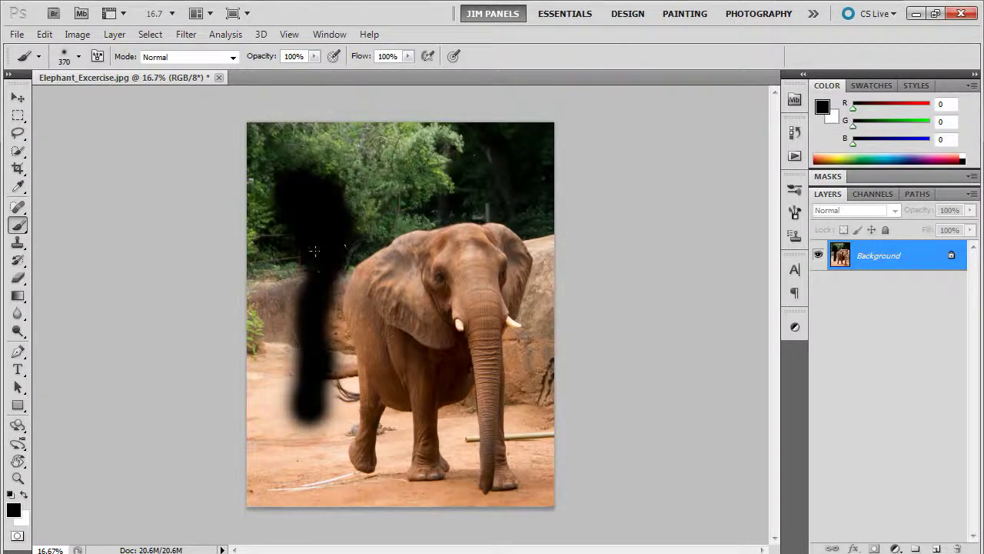
Step: Paint black strokes above the elephant's head at 79 px and 329 px, then revert the file
click(79, 56)
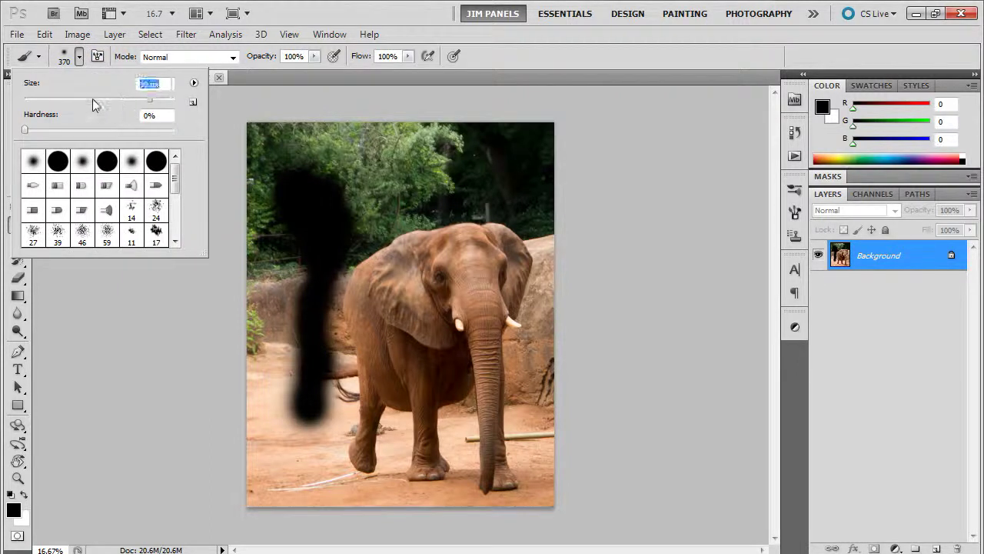
text(79)
key(Return)
drag(390, 197, 410, 241)
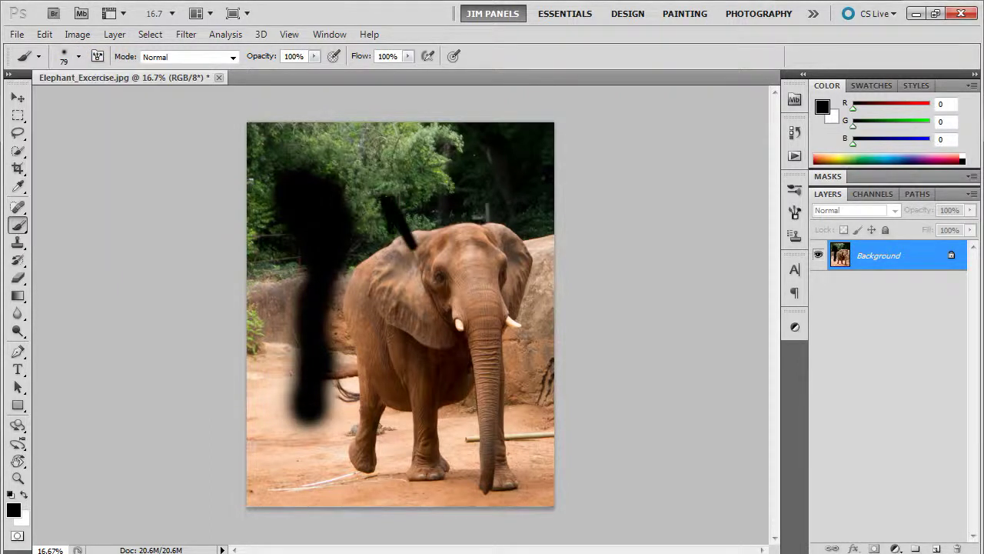
click(79, 56)
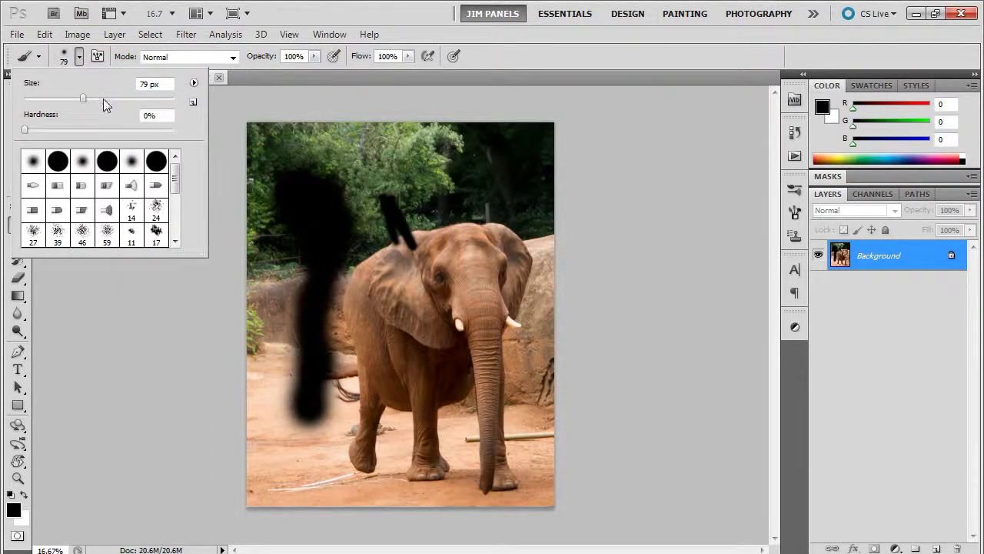
drag(106, 100, 152, 104)
key(Return)
drag(396, 193, 386, 157)
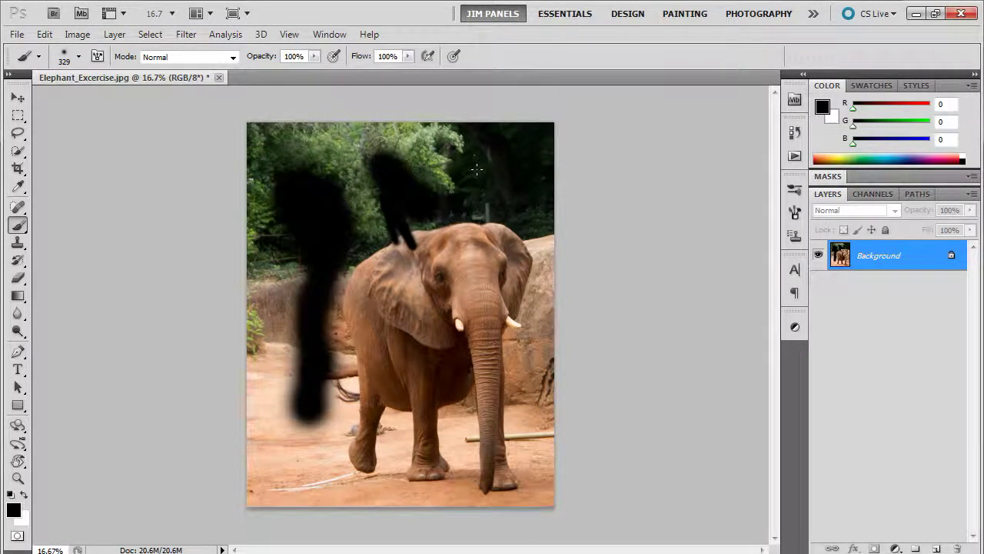
click(17, 34)
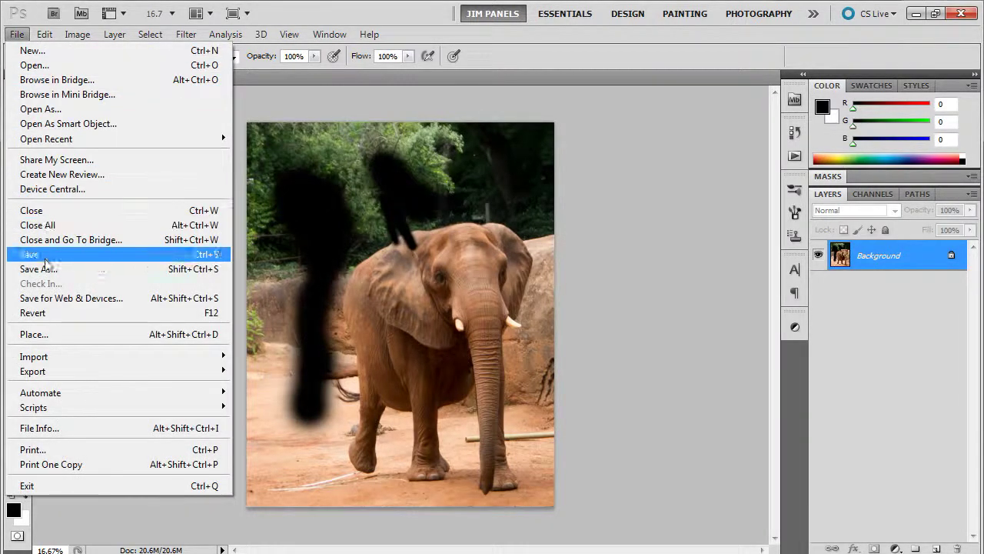
click(36, 314)
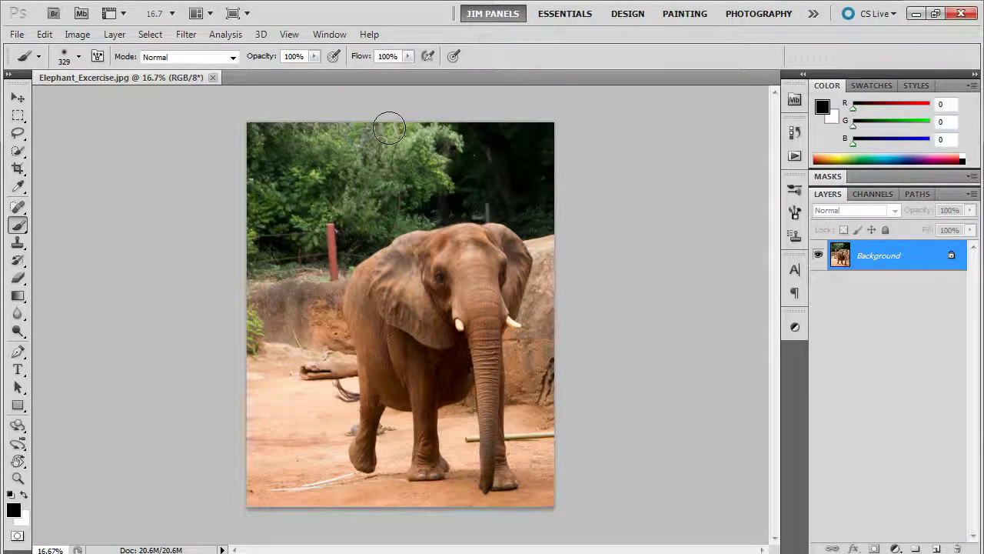
key(i)
key(ctrl+k)
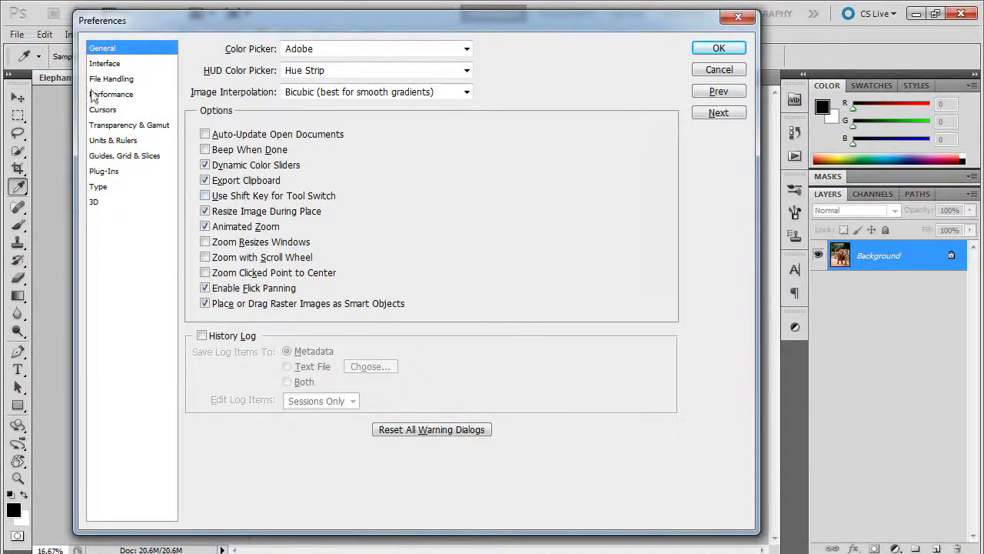
click(111, 110)
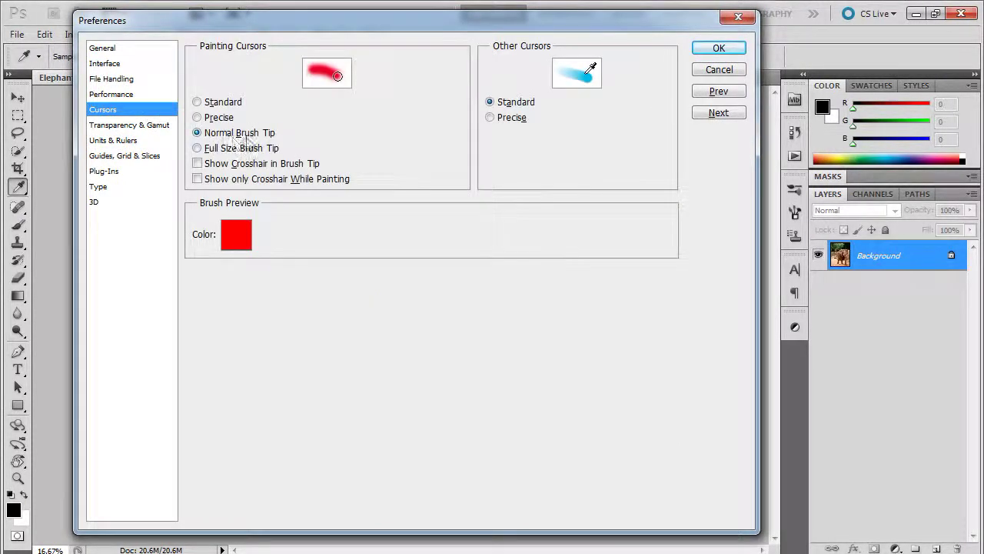
click(198, 101)
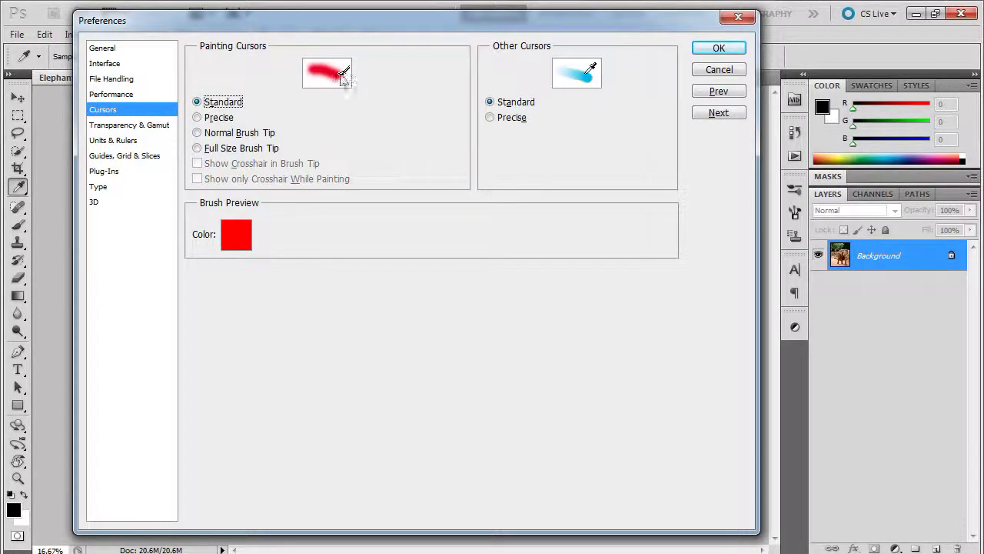
click(197, 132)
click(141, 127)
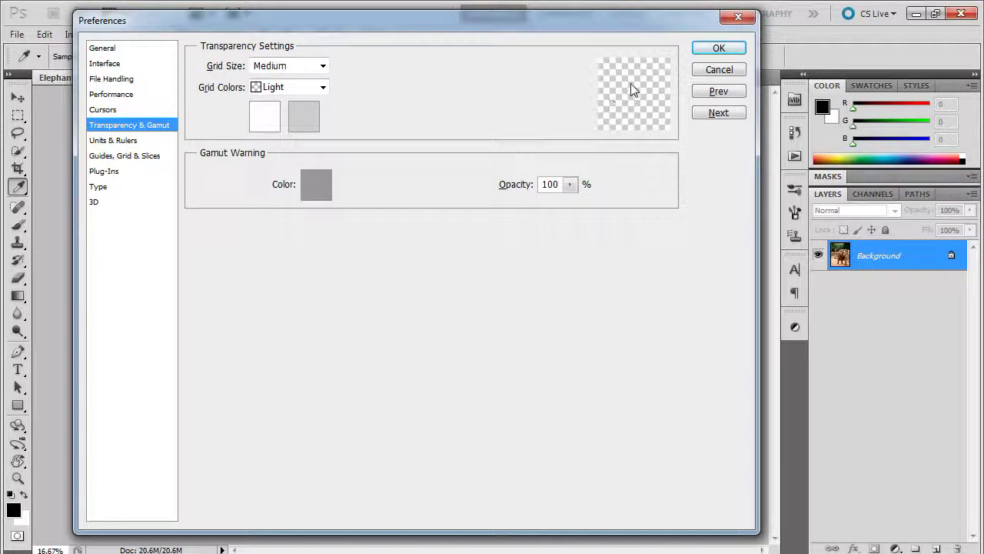
Step: Accept the preferences and convert the Background into Layer 0
click(719, 49)
key(b)
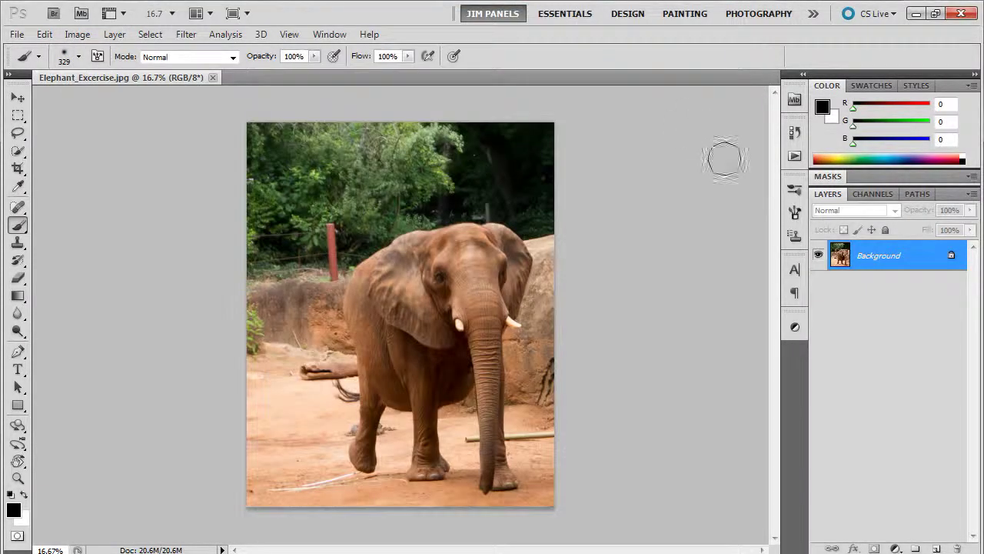
double_click(869, 259)
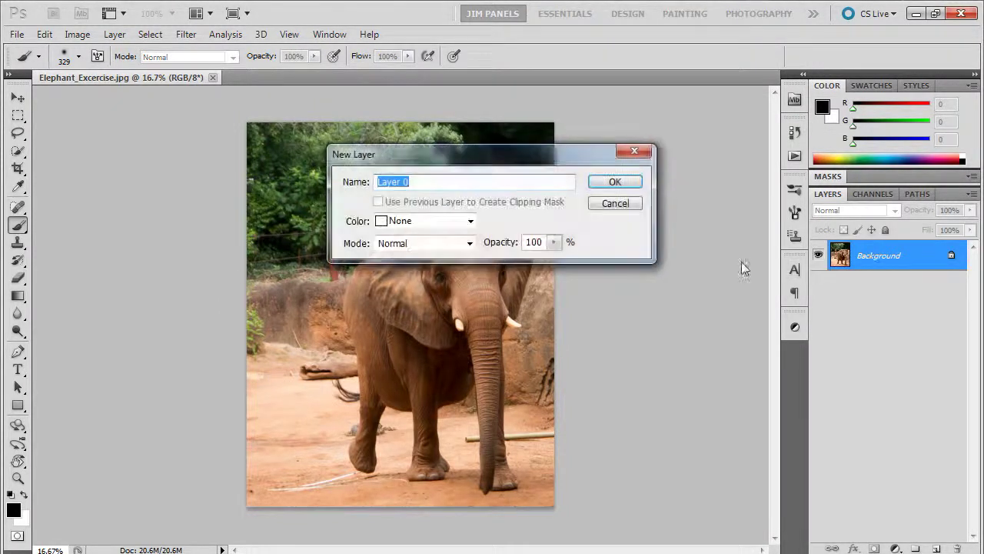
click(625, 182)
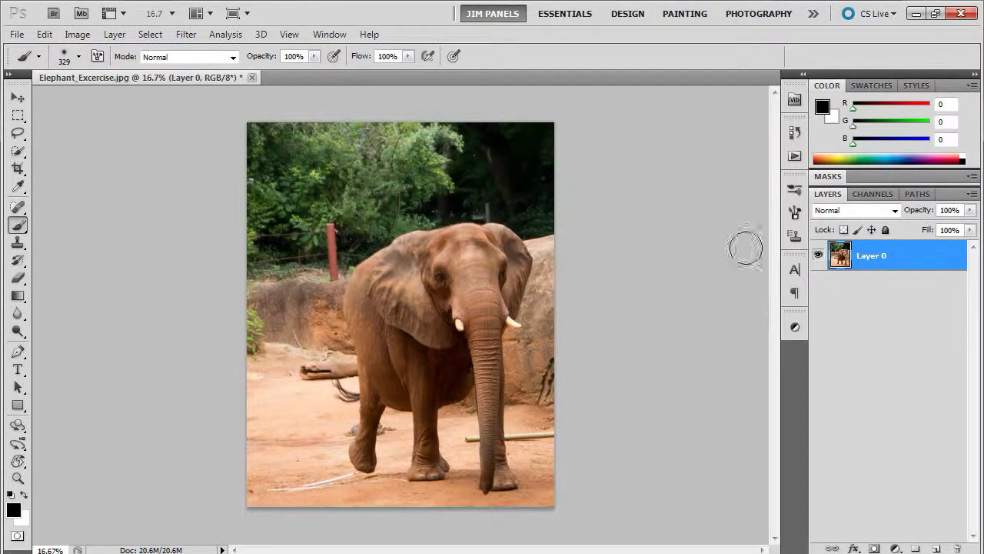
Step: Erase a patch in the photo's upper-right corner with a 172 px eraser
click(17, 278)
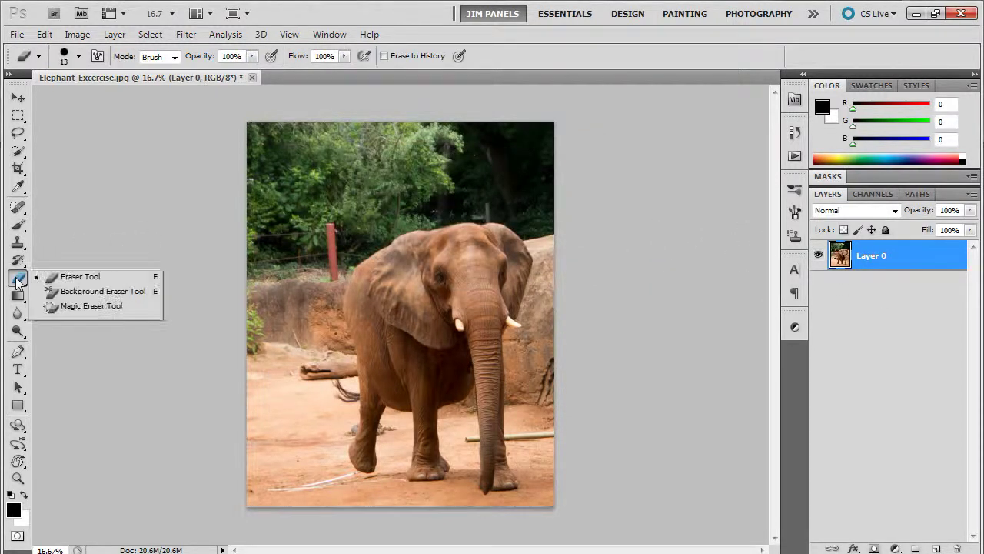
click(51, 276)
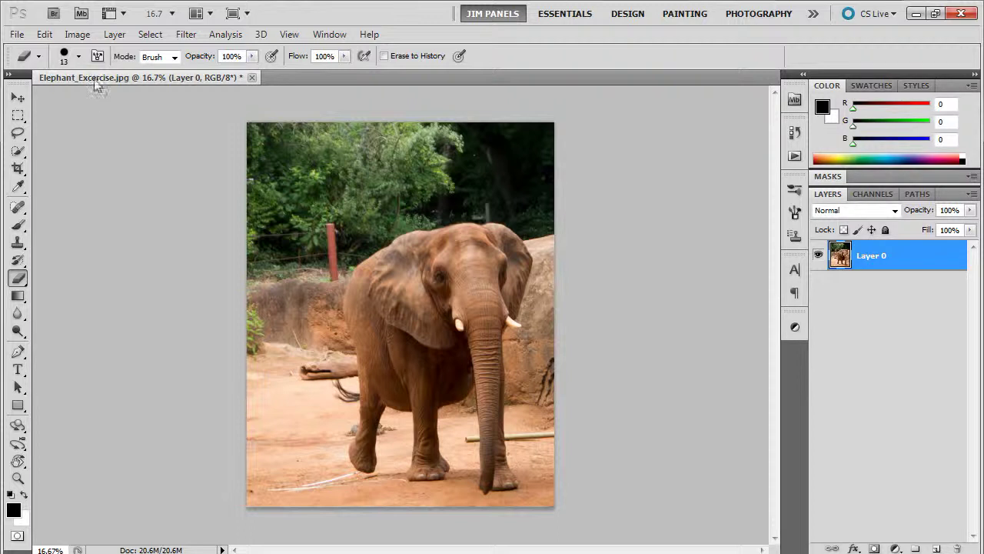
click(79, 57)
drag(78, 99, 128, 99)
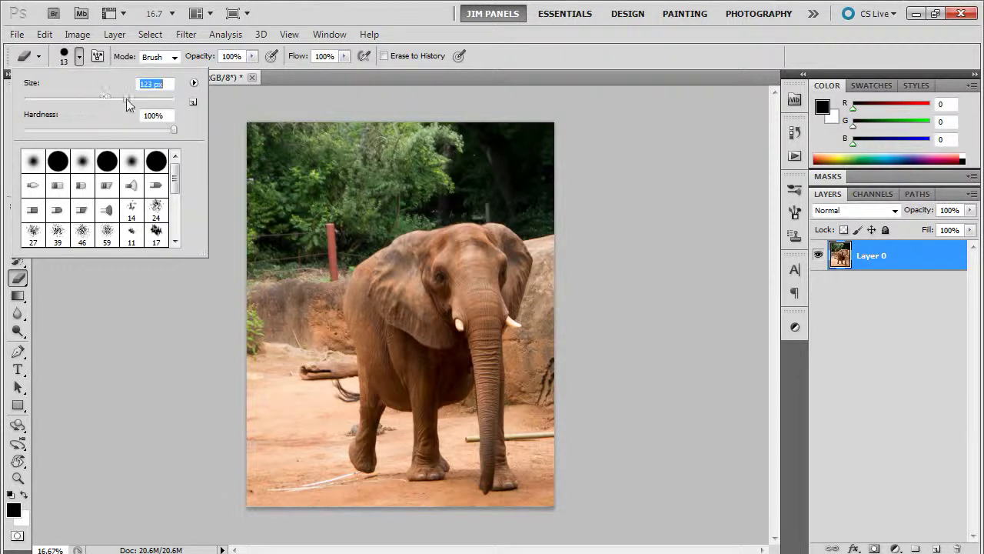
mouse_move(555, 209)
mouse_down()
mouse_move(470, 149)
mouse_move(488, 196)
mouse_move(572, 254)
mouse_move(533, 202)
mouse_move(480, 160)
mouse_move(535, 219)
mouse_move(595, 228)
mouse_up()
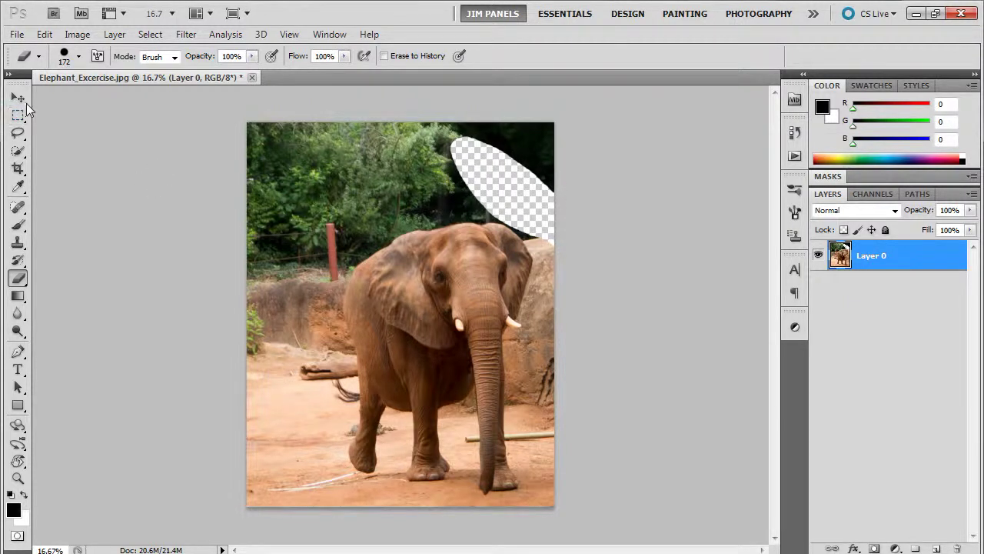
Step: Softly erase more upper-right trees with a 432 px, 0% hardness eraser
click(78, 56)
drag(140, 131, 2, 146)
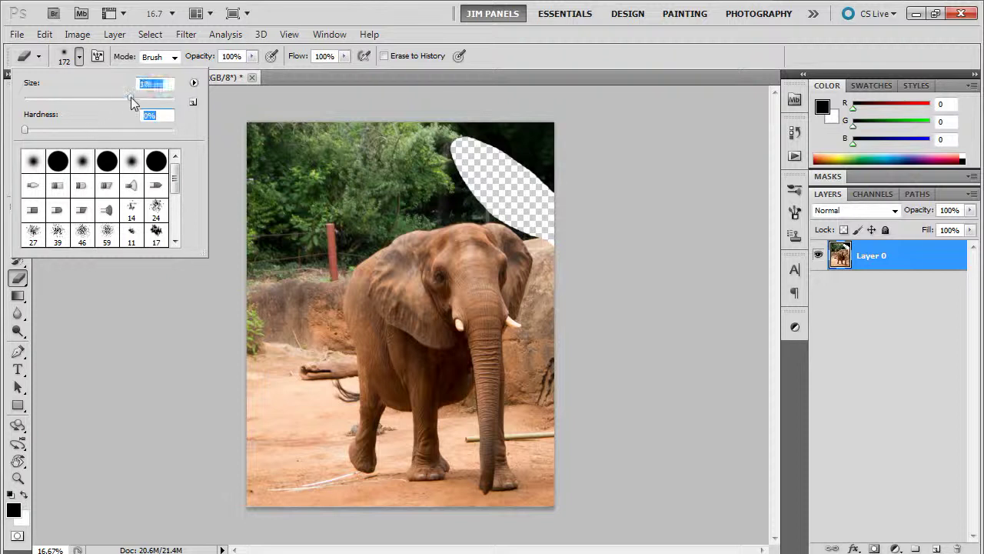
drag(146, 97, 154, 97)
mouse_move(462, 177)
mouse_down()
mouse_move(508, 197)
mouse_move(512, 205)
mouse_move(496, 208)
mouse_move(571, 250)
mouse_up()
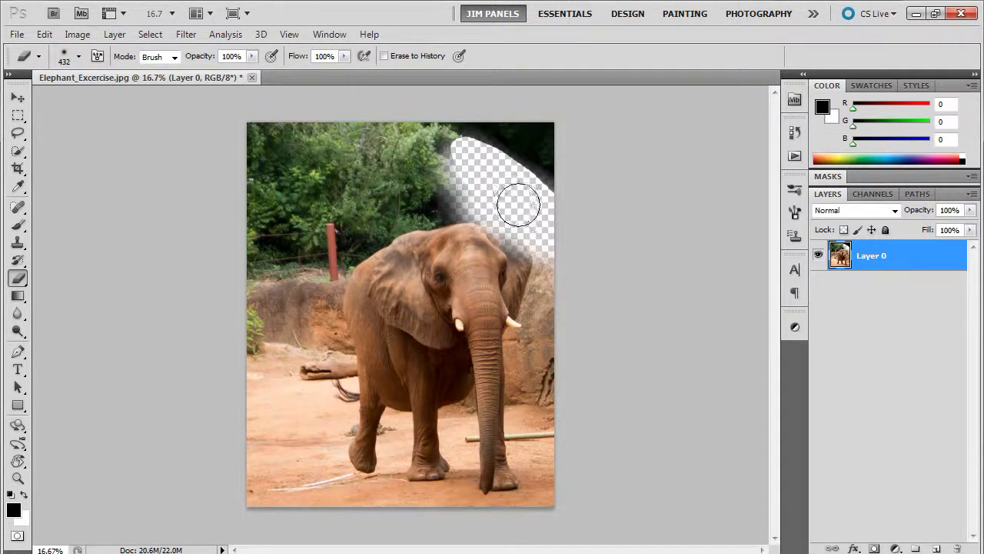
drag(516, 205, 524, 237)
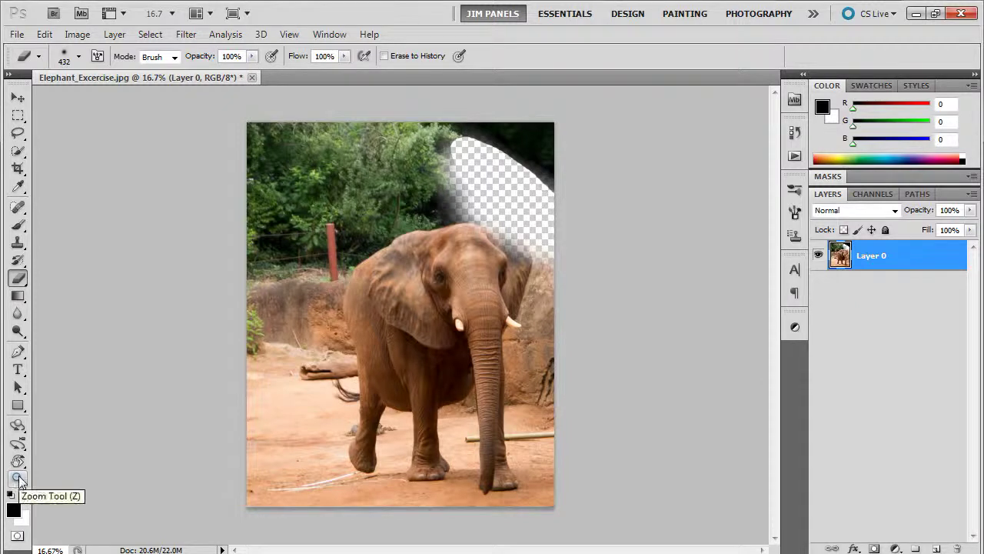
Step: Zoom in on the erased edge above the head, out to 8.33%, then back to 25%
click(19, 478)
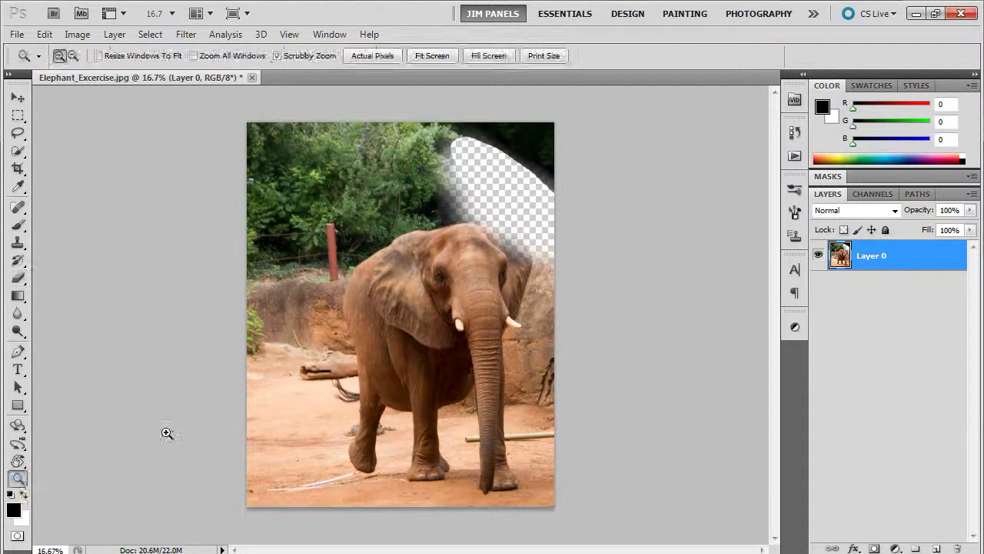
click(498, 254)
click(539, 212)
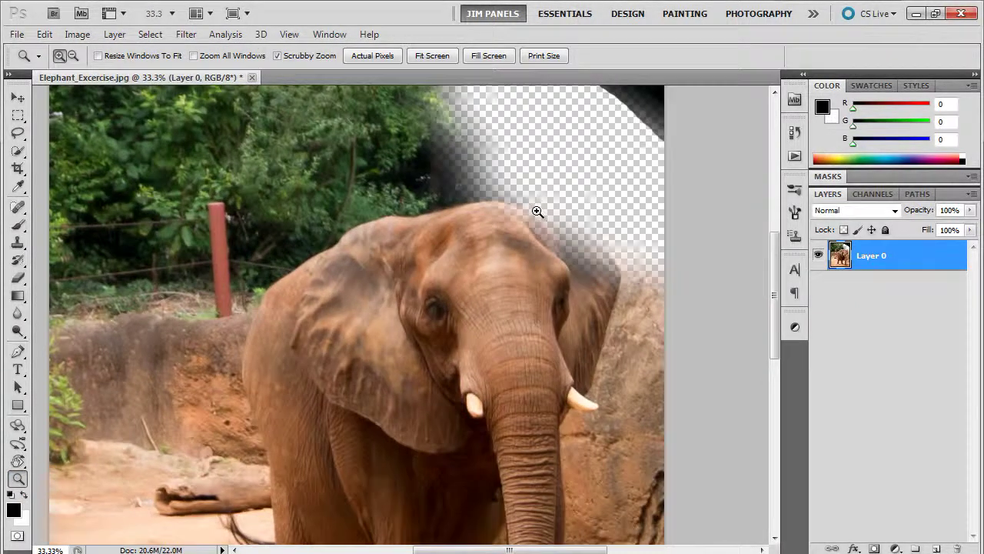
click(538, 214)
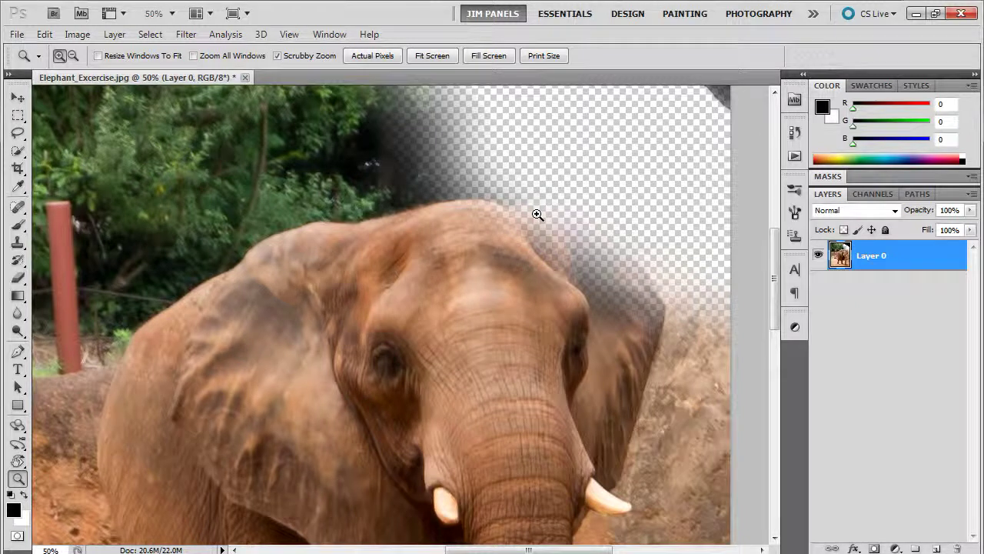
alt+click(535, 214)
alt+click(530, 226)
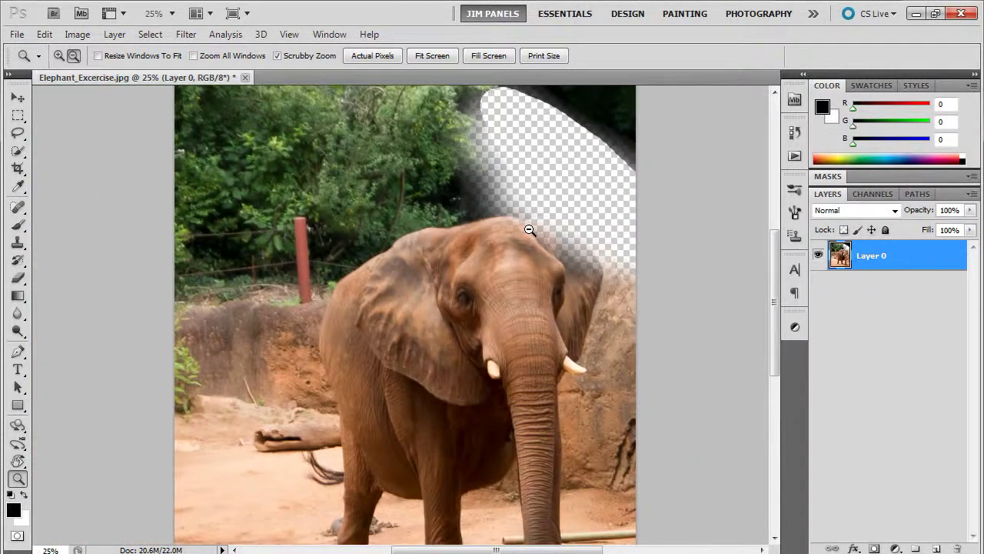
alt+click(529, 229)
alt+click(519, 234)
alt+click(486, 253)
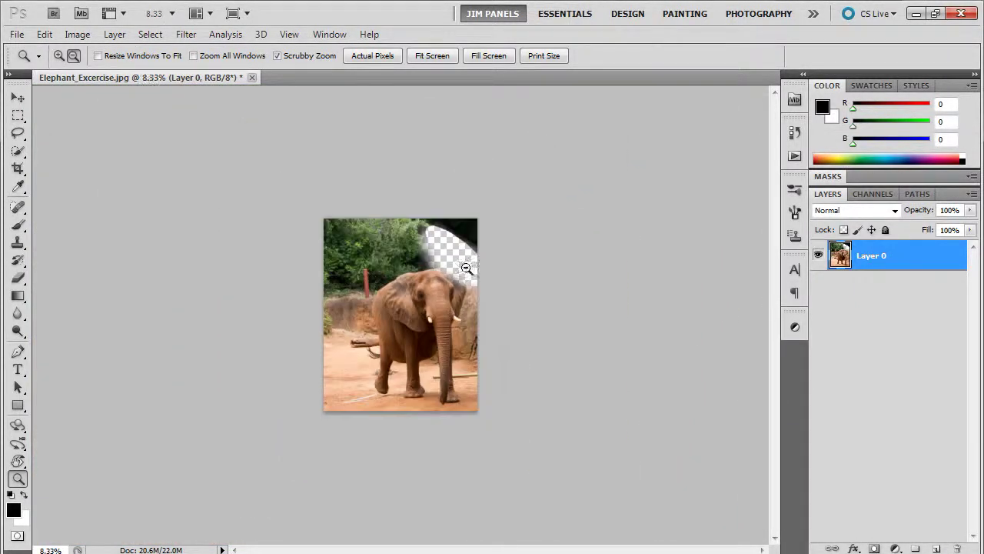
drag(467, 268, 510, 233)
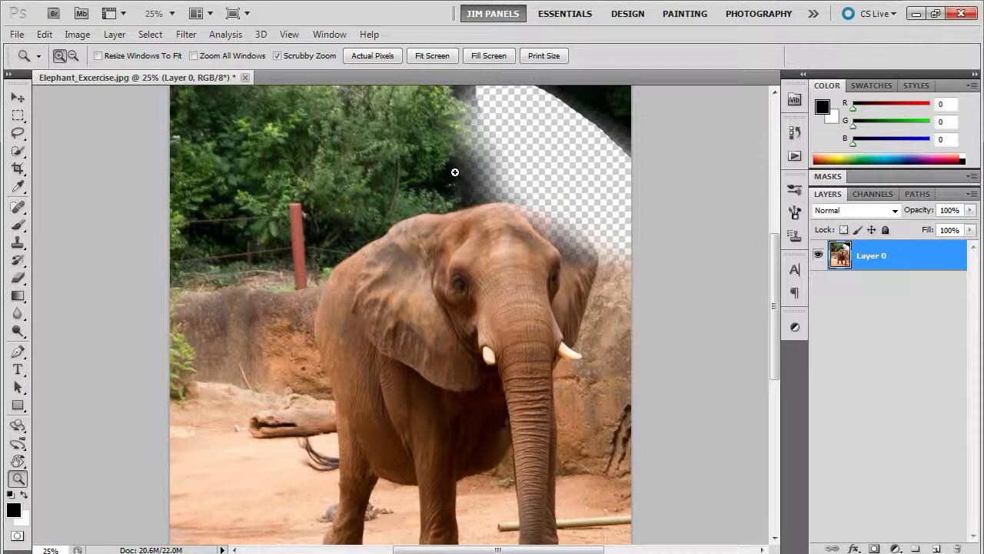
Step: Open Preferences with Ctrl+K and view Transparency & Gamut, then Units & Rulers
key(i)
key(ctrl+k)
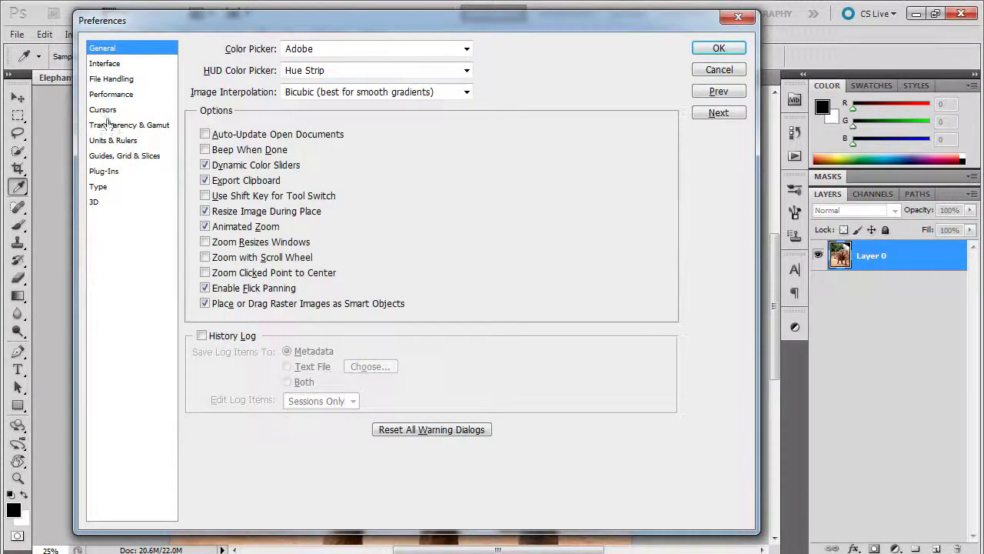
click(109, 127)
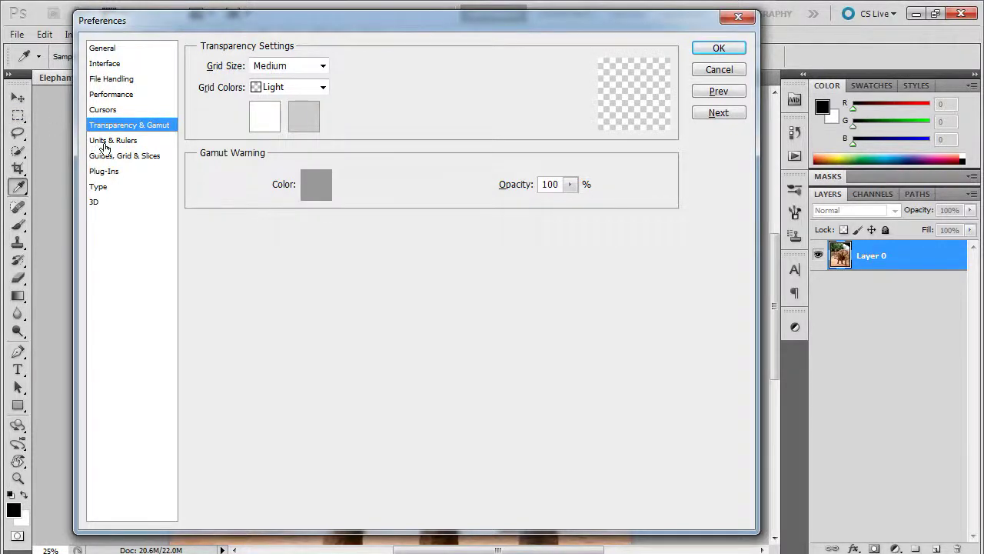
click(105, 143)
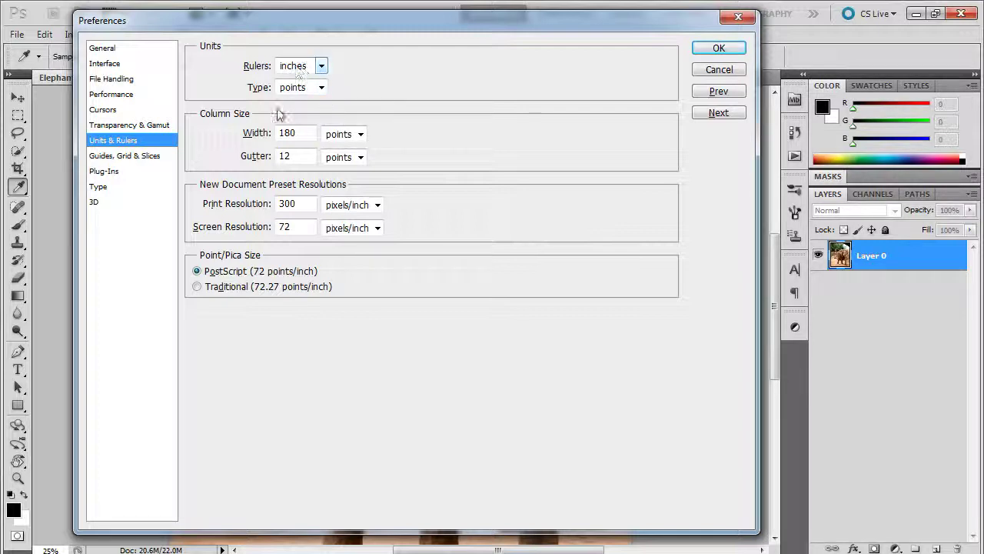
click(322, 67)
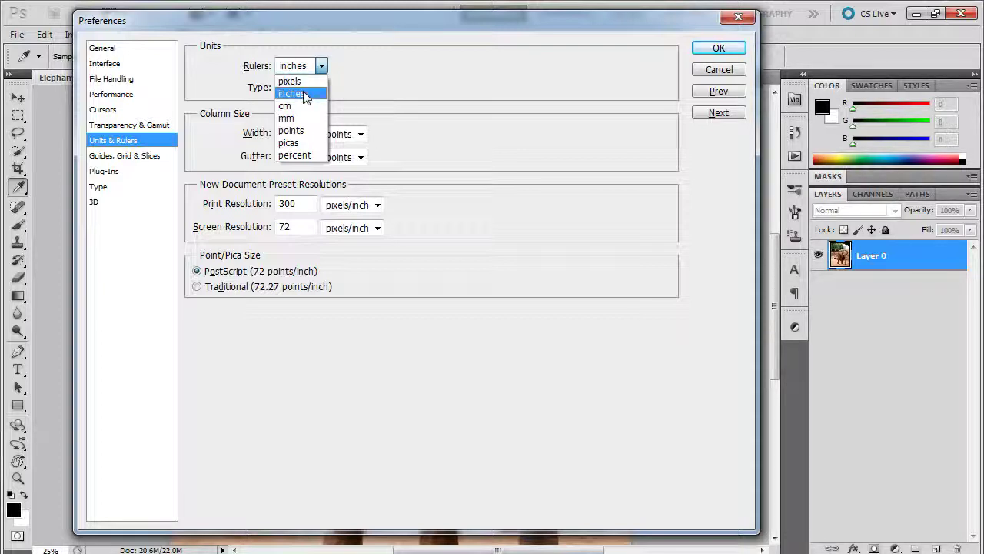
click(377, 66)
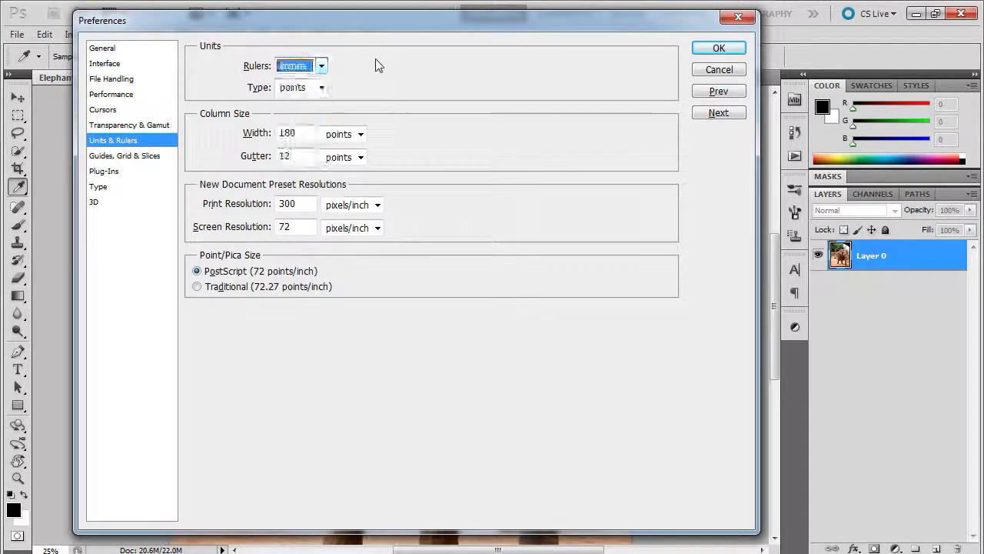
click(323, 68)
click(338, 70)
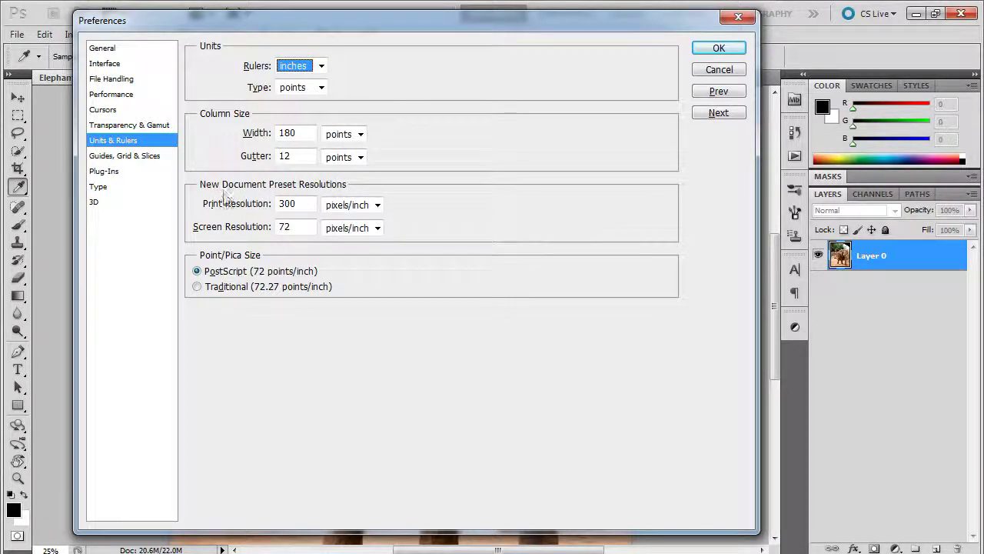
double_click(303, 204)
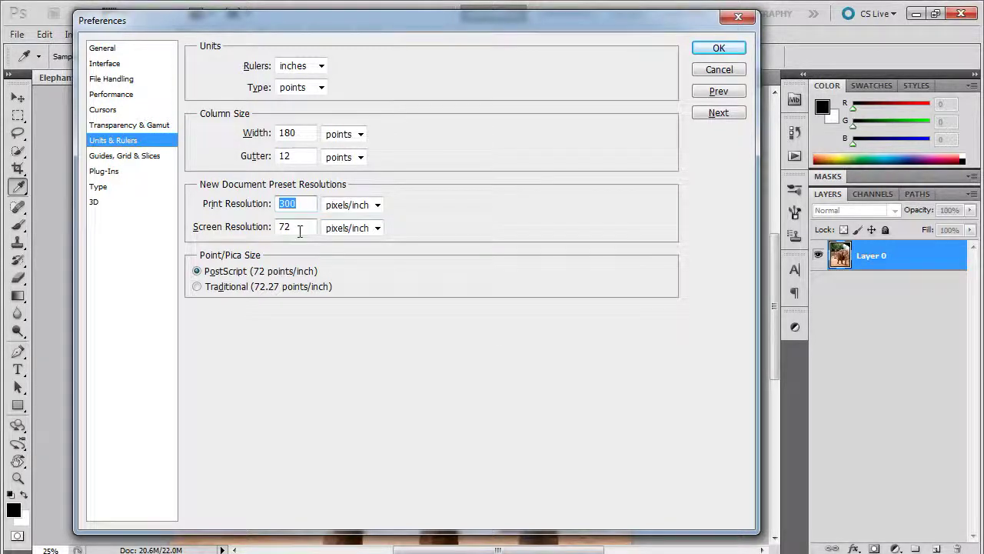
click(136, 159)
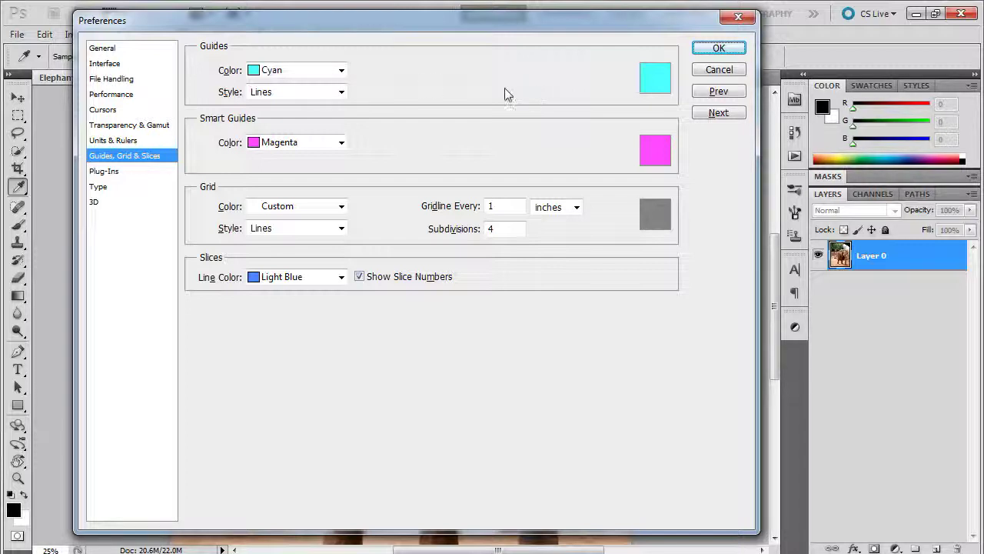
Step: Review the Plug-Ins and Type preference pages, ending on the 3D page
click(99, 174)
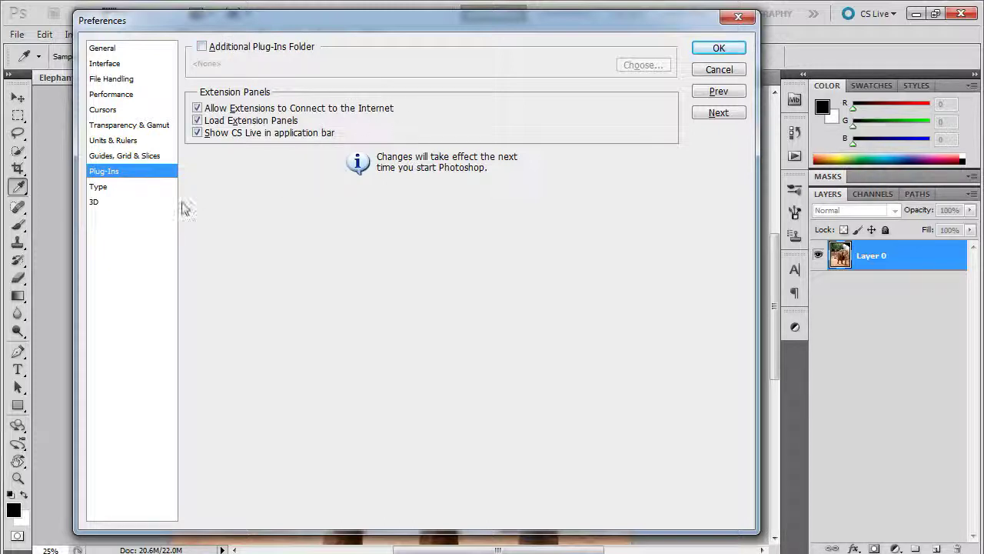
click(98, 187)
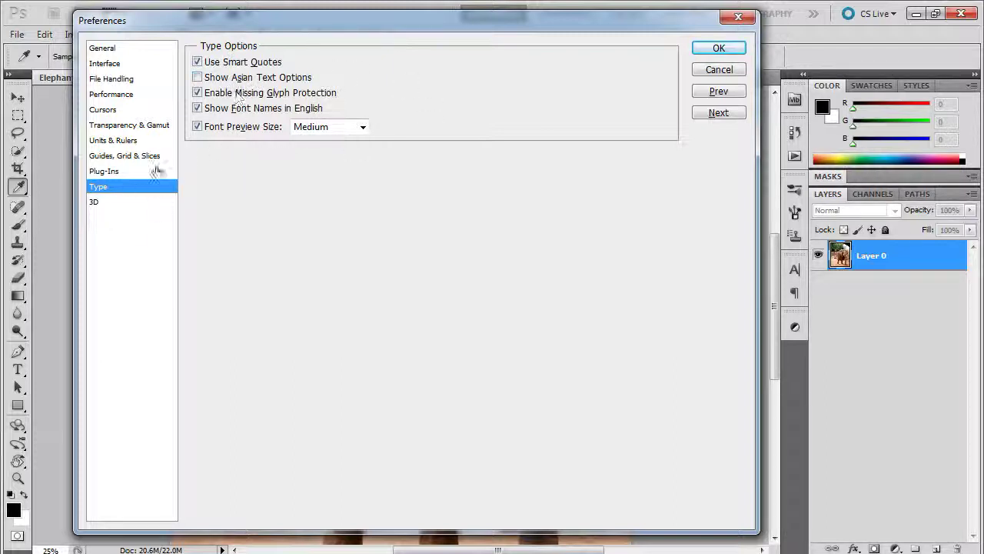
click(96, 203)
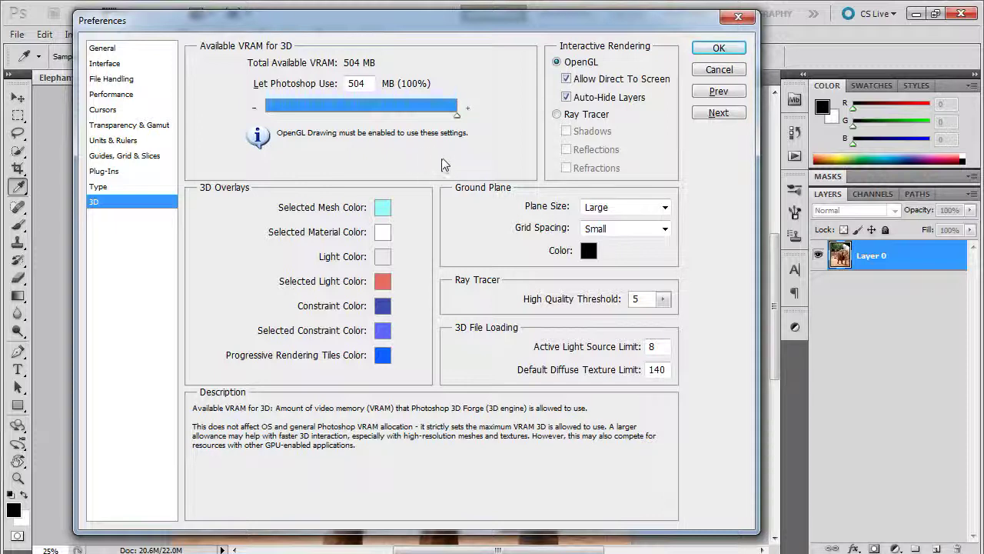
Step: Check the General and File Handling pages, then accept the preferences with OK
click(112, 49)
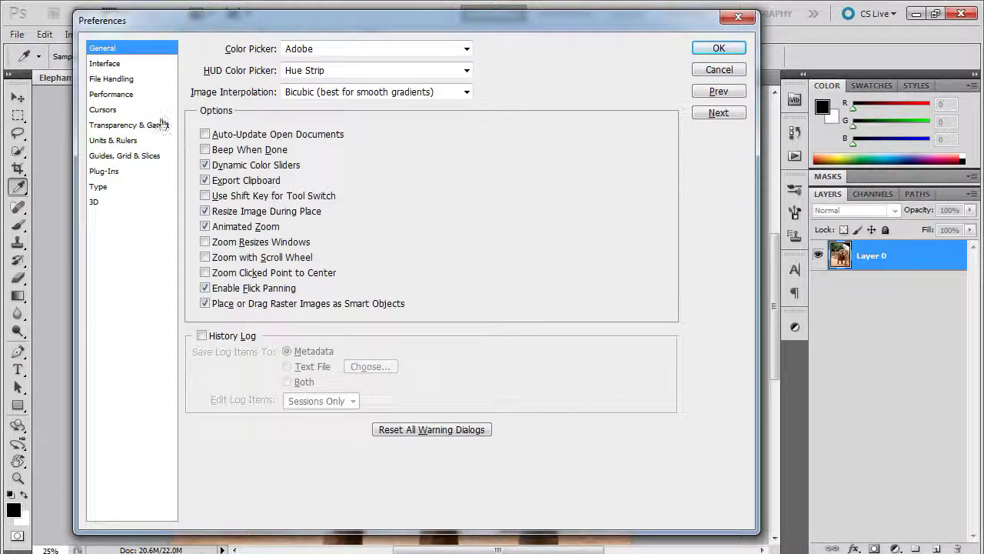
click(108, 79)
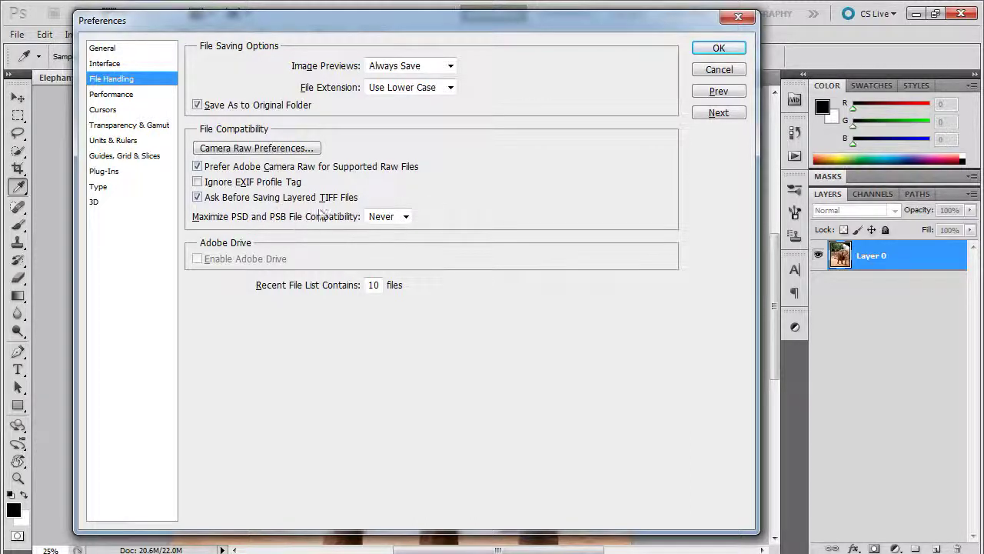
click(718, 47)
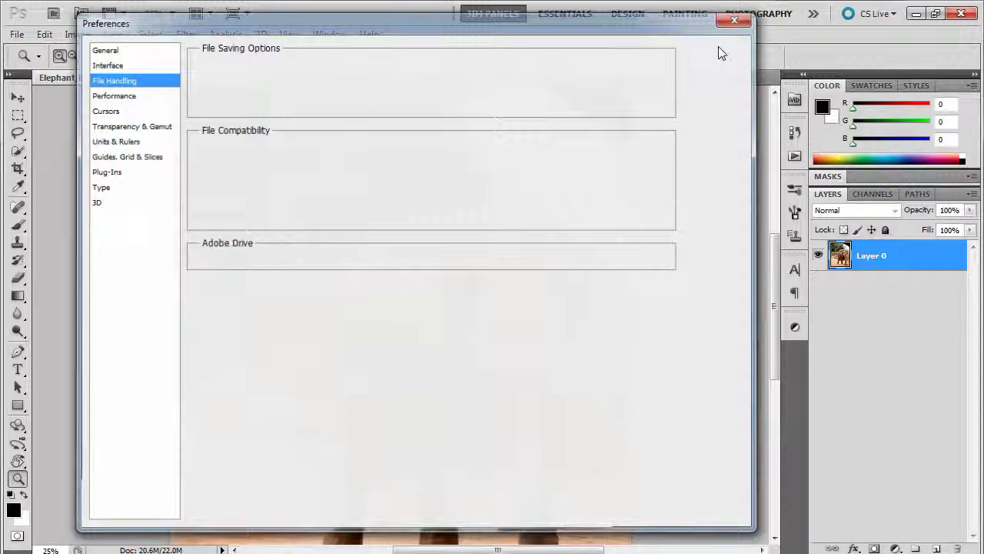